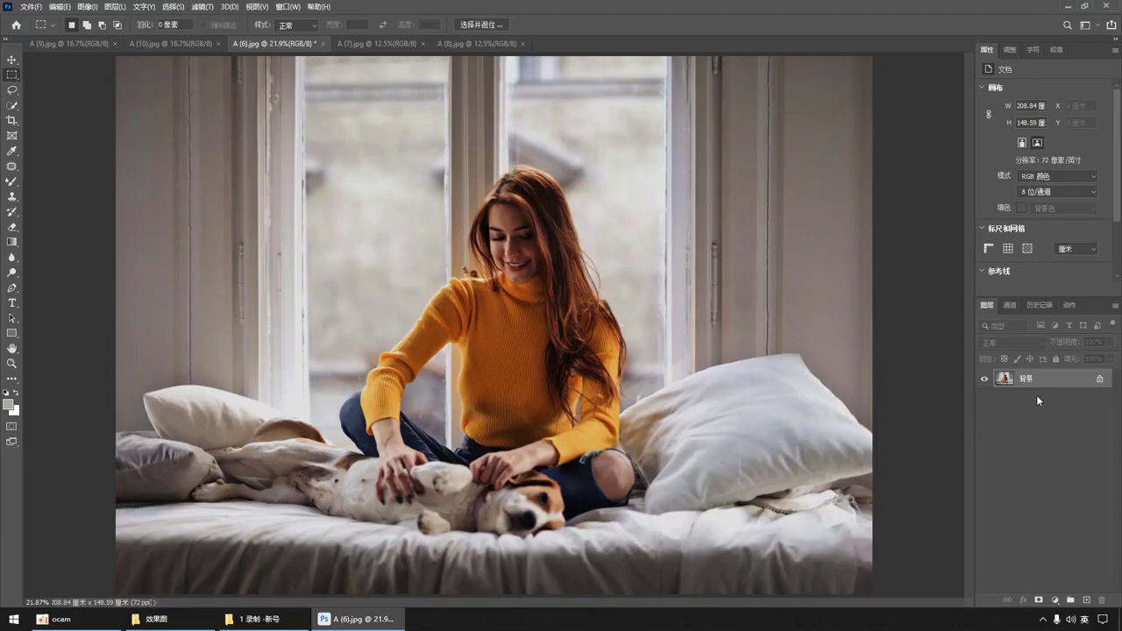
# - Duplicate the 背景 background layer into a new layer, 图层 1, with Ctrl+J
pyautogui.hotkey('ctrl', 'j')
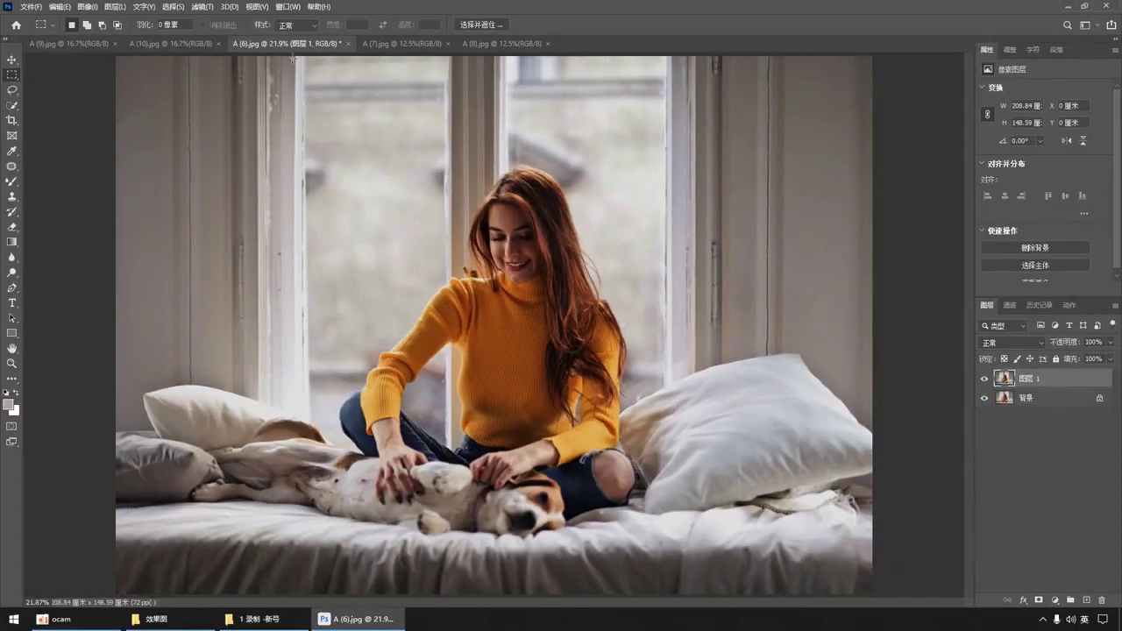
# - In the Camera Raw Filter's Basic panel, raise Exposure to +1.55
pyautogui.click(203, 7)
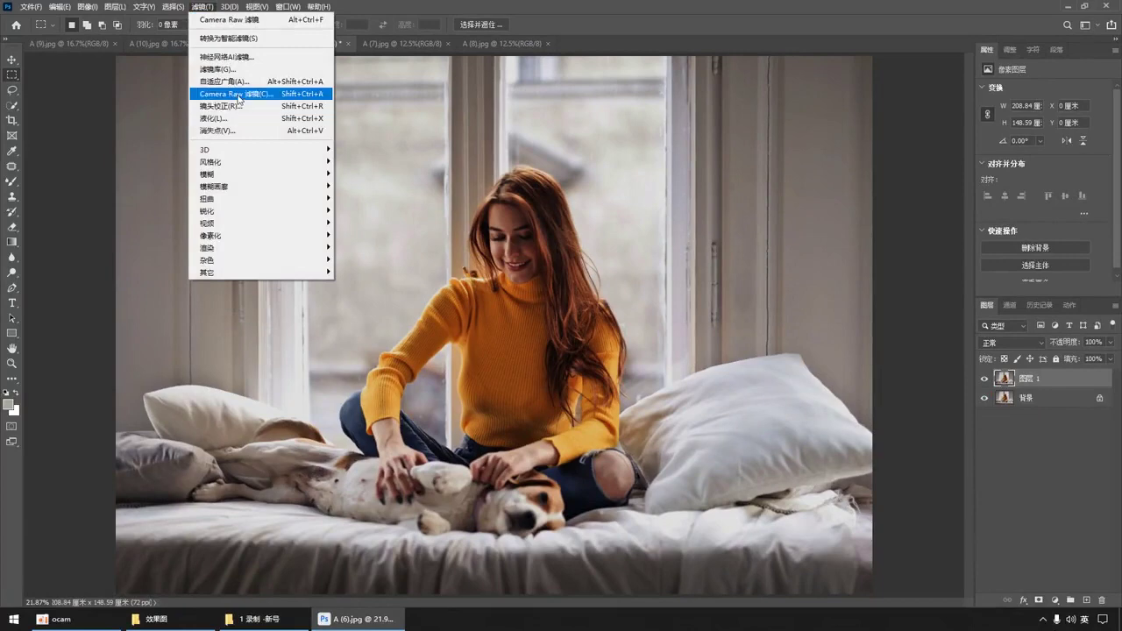
pyautogui.click(234, 93)
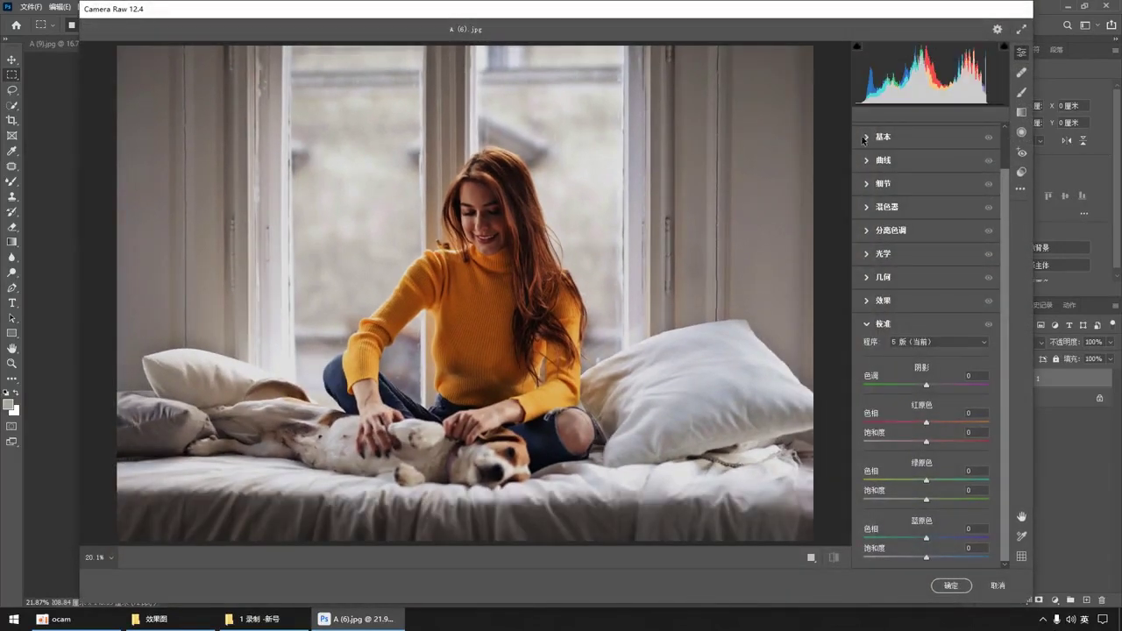
pyautogui.click(870, 136)
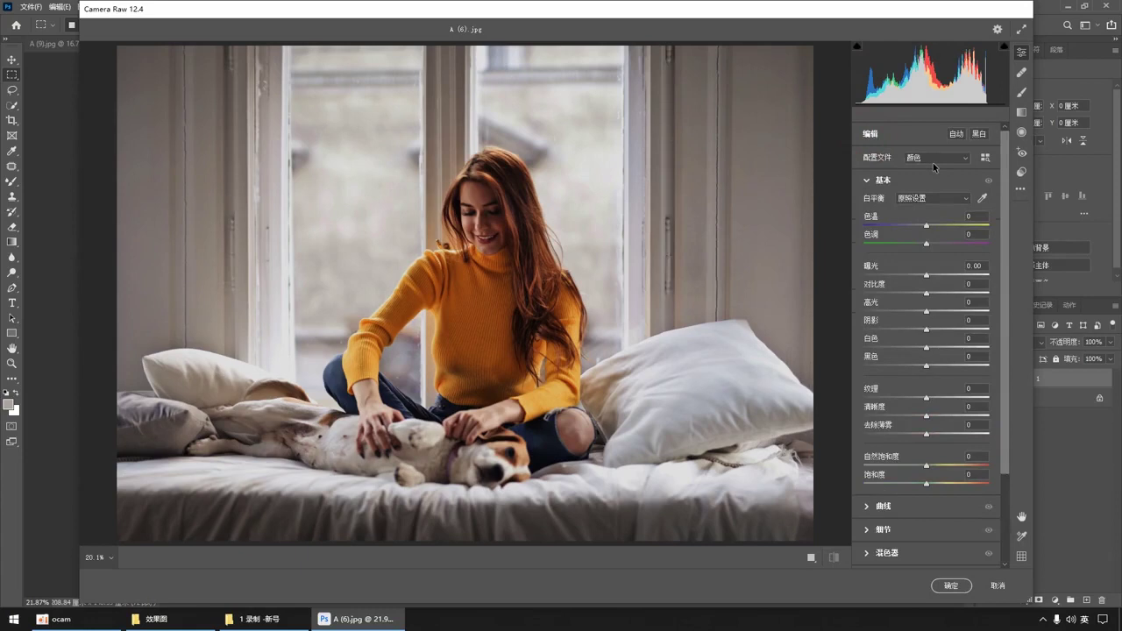
pyautogui.click(945, 277)
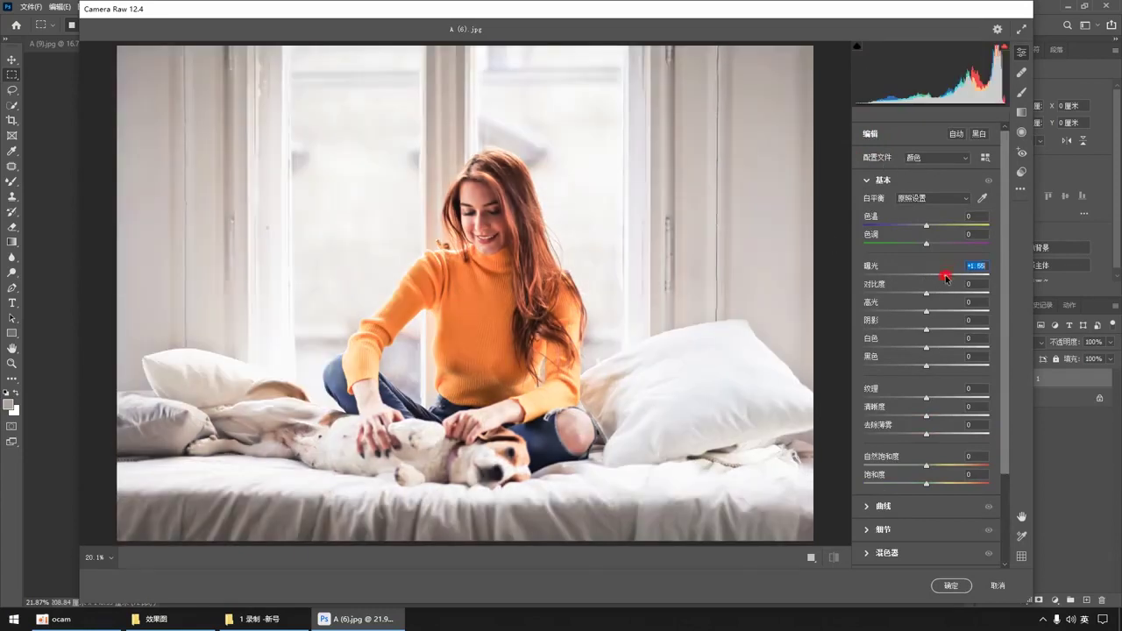
pyautogui.moveTo(945, 278); pyautogui.dragTo(865, 312)
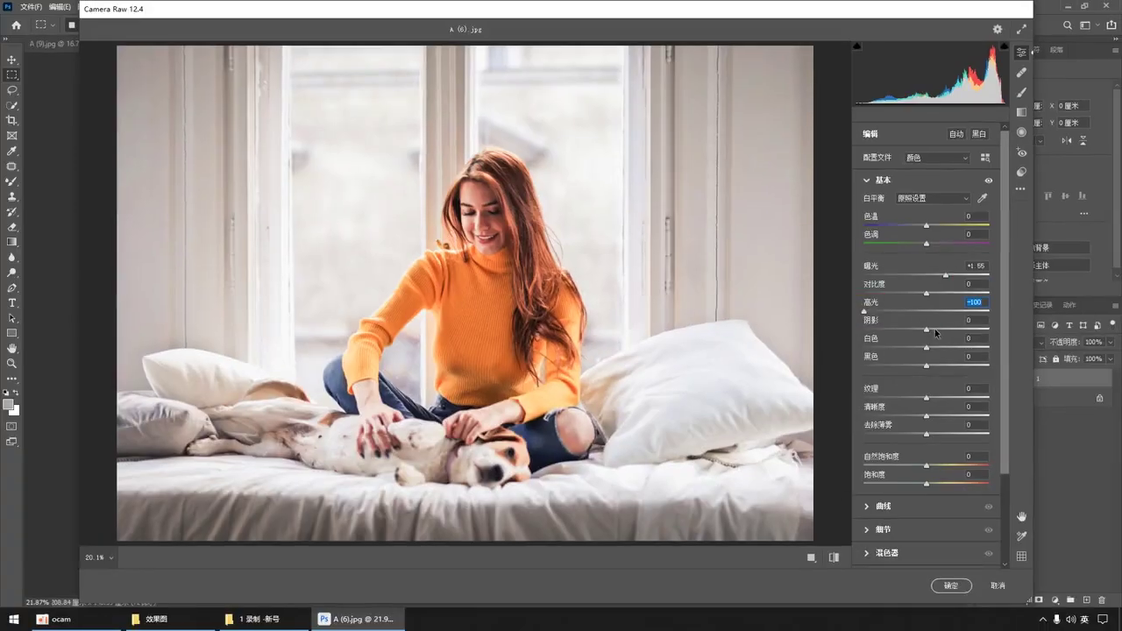
# - Set Highlights -86, Shadows +37 and Contrast -62, and cool the Temperature slightly
pyautogui.moveTo(936, 332); pyautogui.dragTo(873, 312)
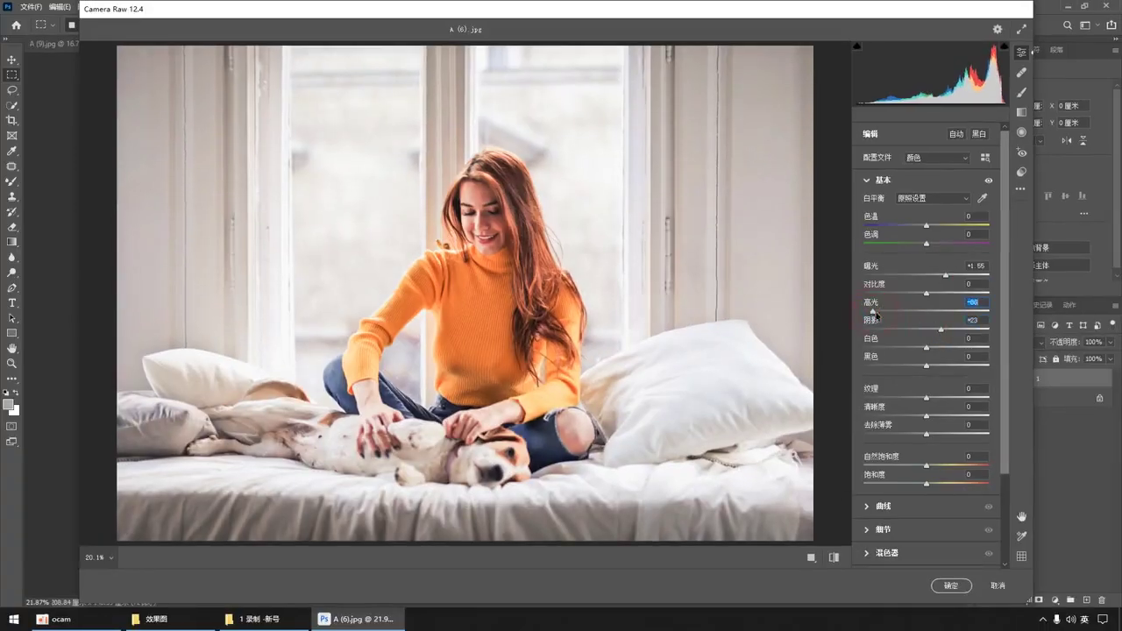
pyautogui.moveTo(942, 329); pyautogui.dragTo(950, 330)
pyautogui.click(897, 295)
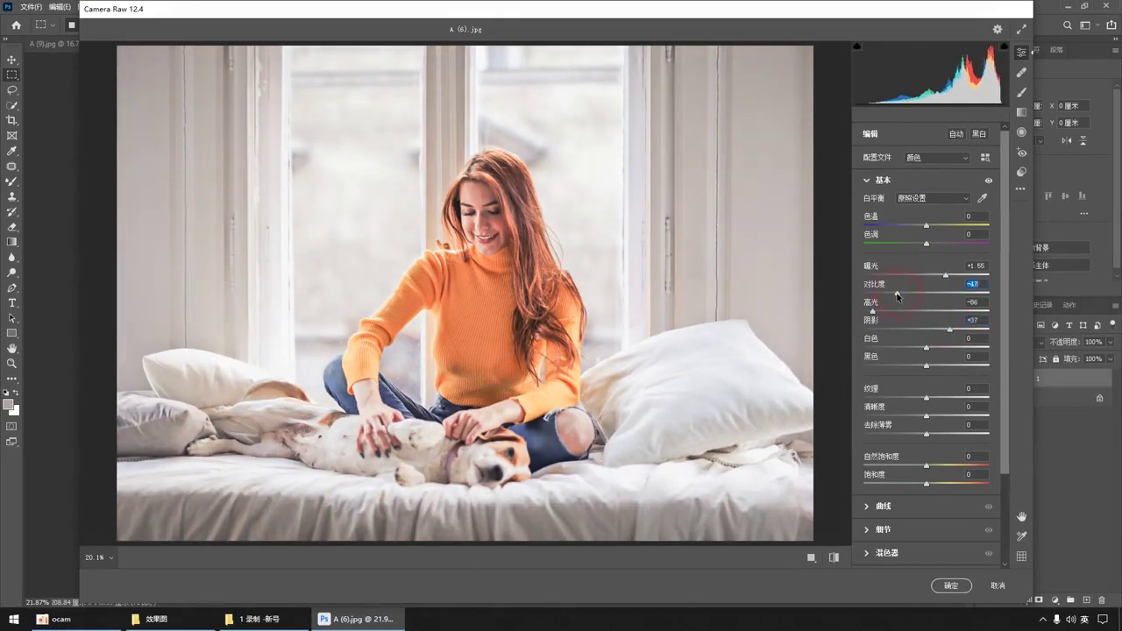
pyautogui.moveTo(893, 295); pyautogui.dragTo(886, 291)
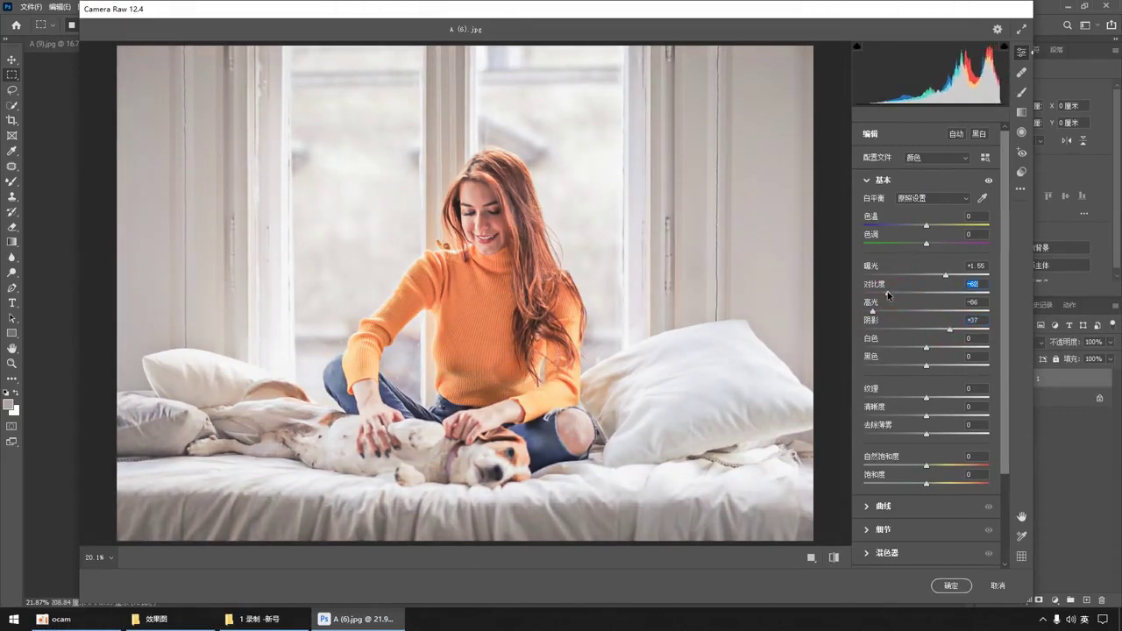
pyautogui.click(946, 279)
pyautogui.moveTo(924, 227); pyautogui.dragTo(920, 227)
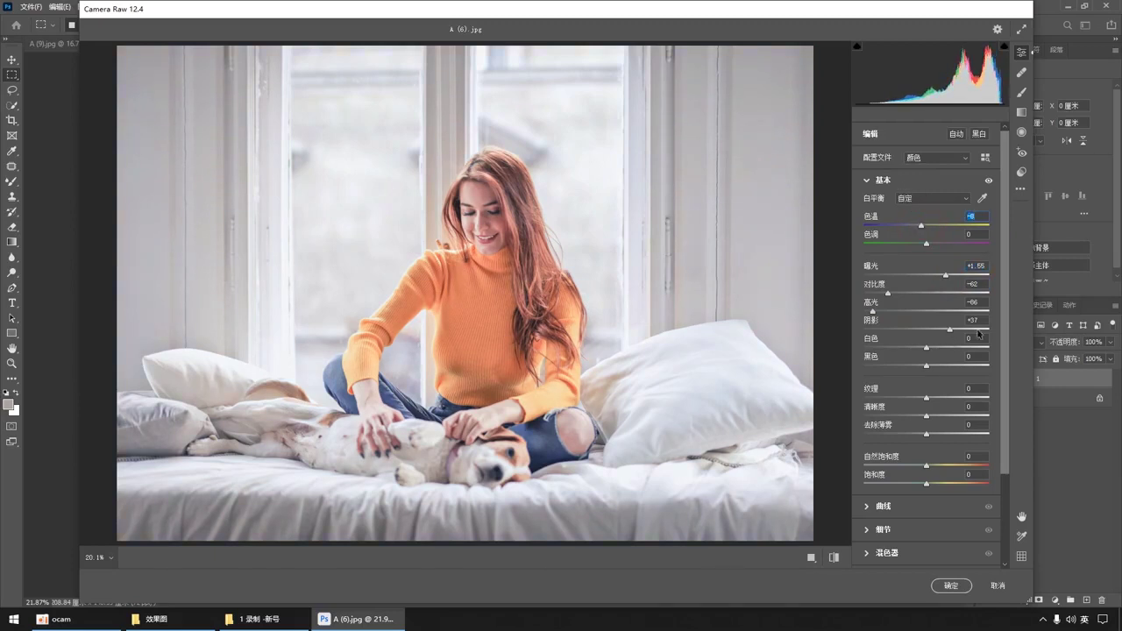
# - Set Camera Raw Blacks -28, Whites -13, Exposure +1.70 and Dehaze +12
pyautogui.moveTo(1004, 306); pyautogui.dragTo(1001, 346)
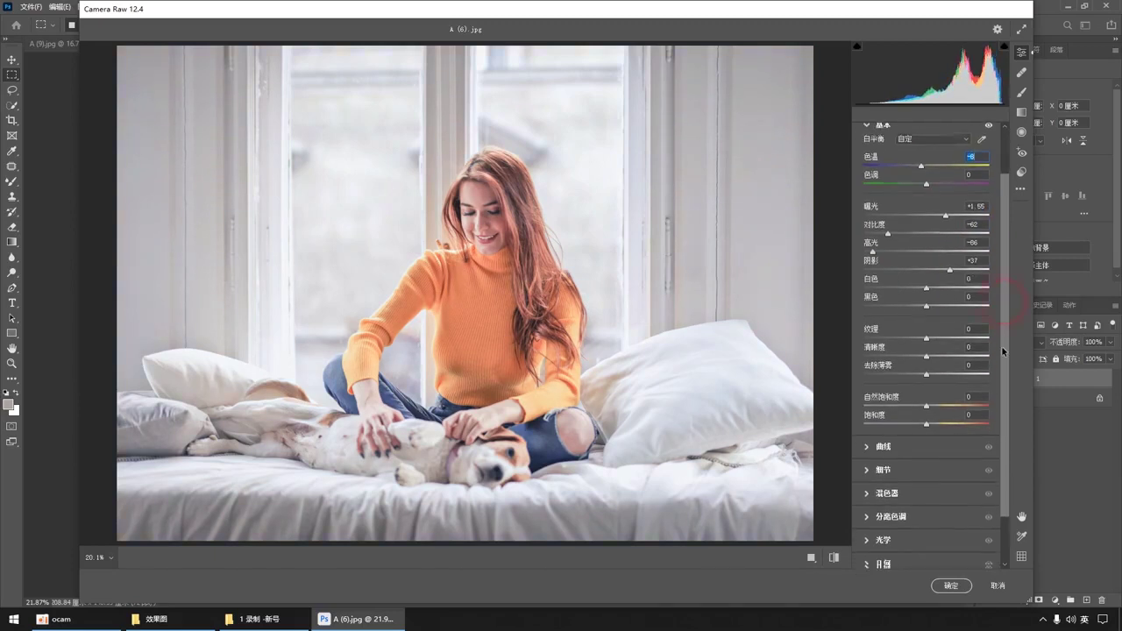
pyautogui.click(914, 307)
pyautogui.moveTo(908, 307); pyautogui.dragTo(942, 270)
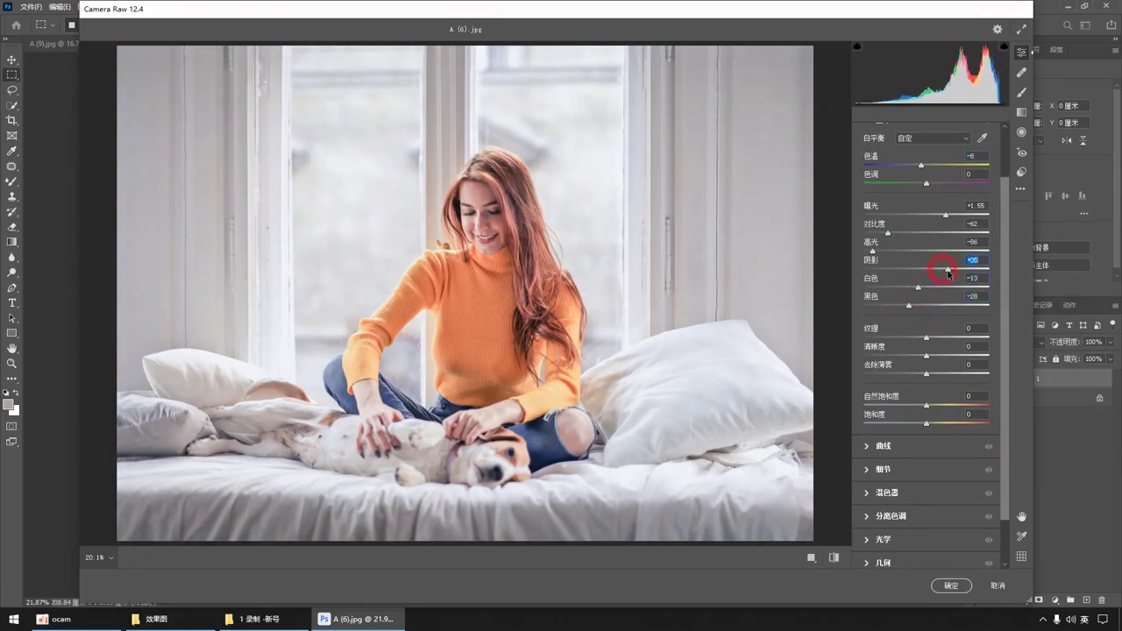
pyautogui.moveTo(951, 217); pyautogui.dragTo(947, 218)
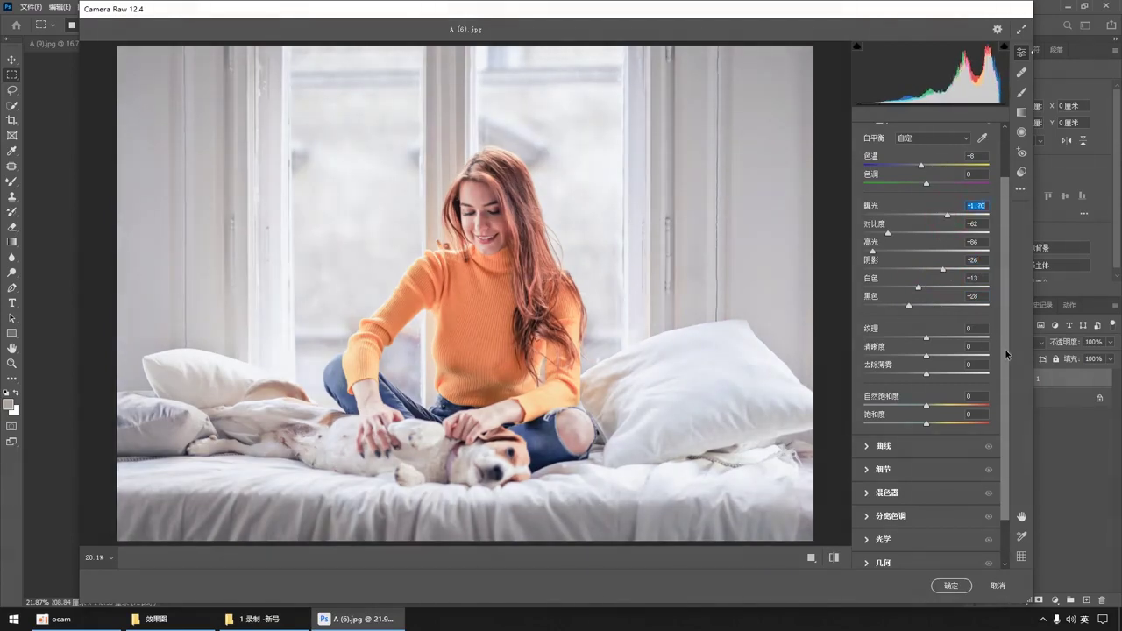
pyautogui.moveTo(1005, 349); pyautogui.dragTo(1004, 380)
pyautogui.click(935, 333)
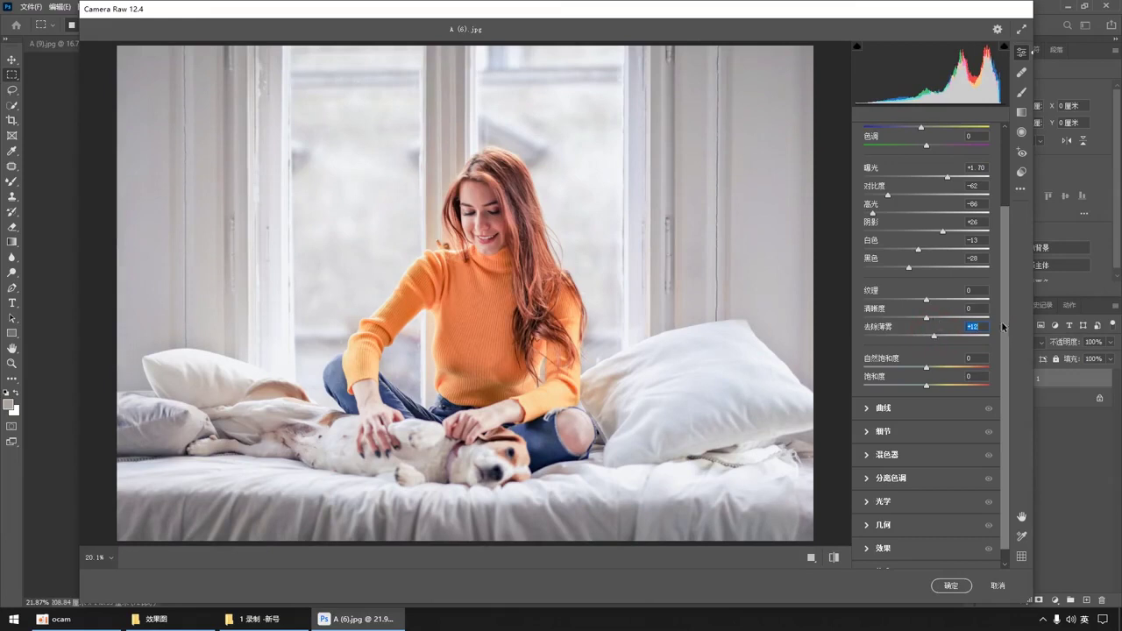
pyautogui.moveTo(1002, 326); pyautogui.dragTo(997, 375)
# - In the Color Mixer, raise Orange Luminance to +25 and brighten Yellow Luminance
pyautogui.click(866, 440)
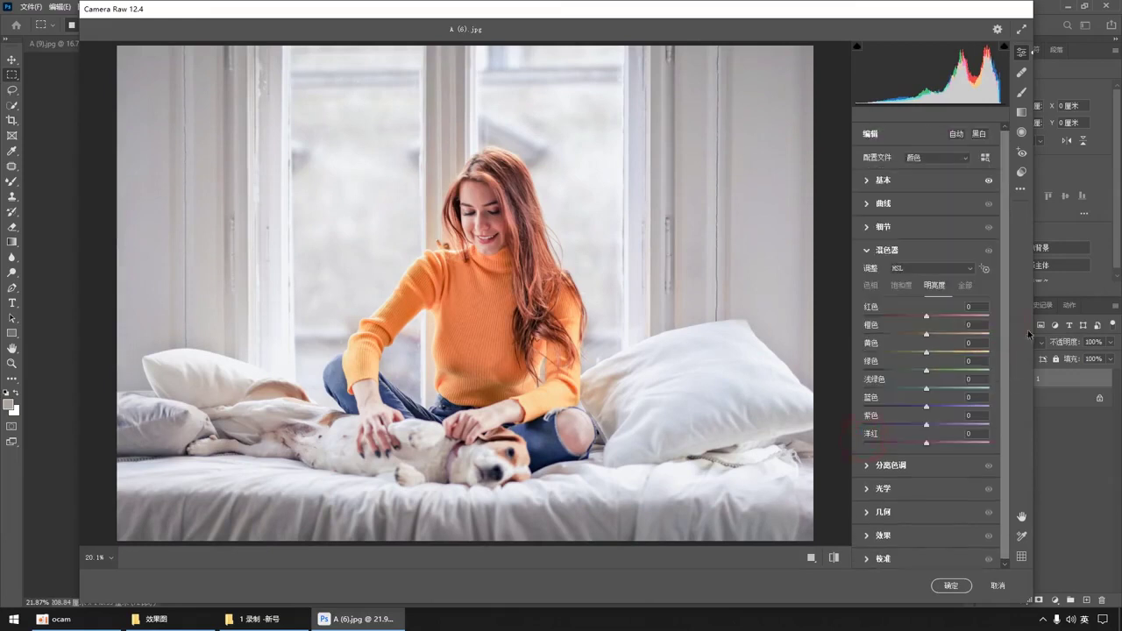
pyautogui.click(1003, 306)
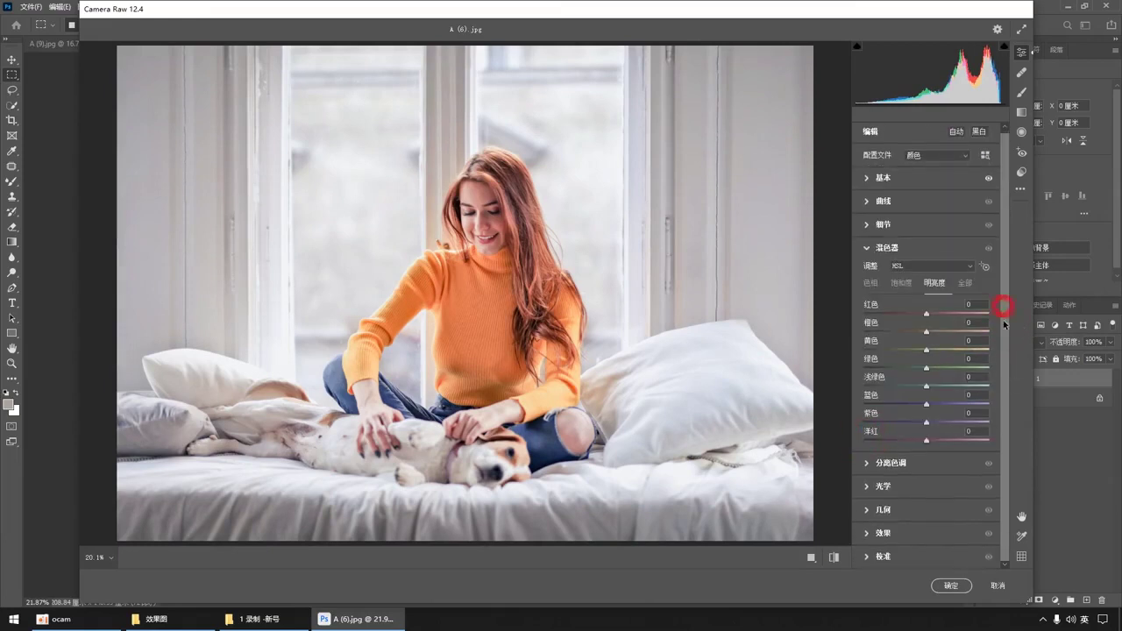
pyautogui.moveTo(926, 332); pyautogui.dragTo(943, 333)
pyautogui.click(936, 312)
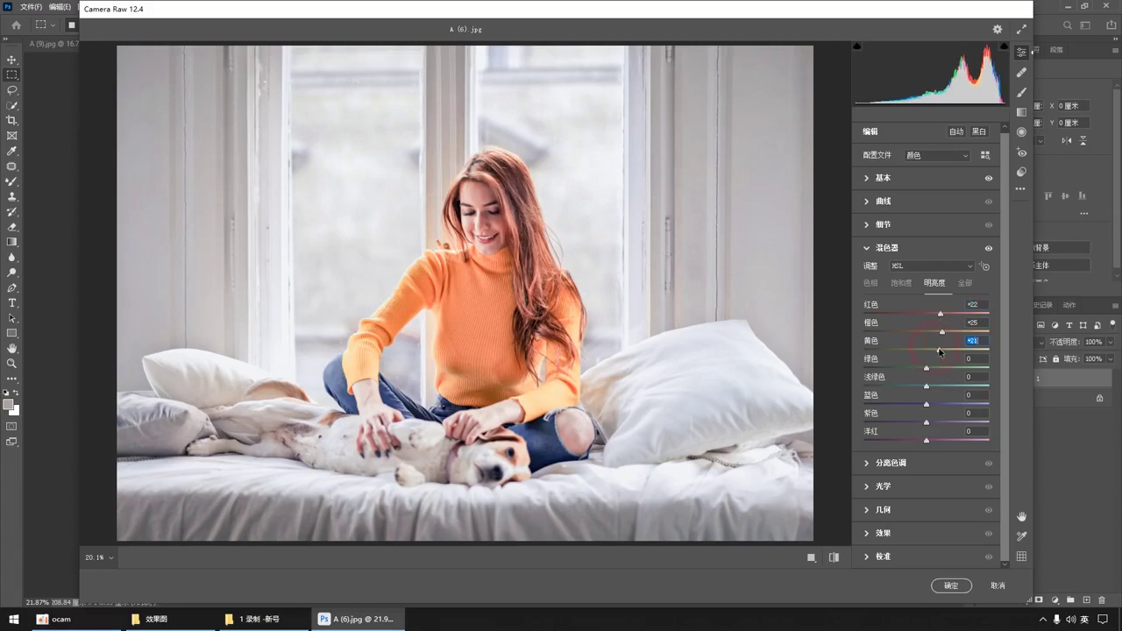
pyautogui.moveTo(926, 350); pyautogui.dragTo(946, 352)
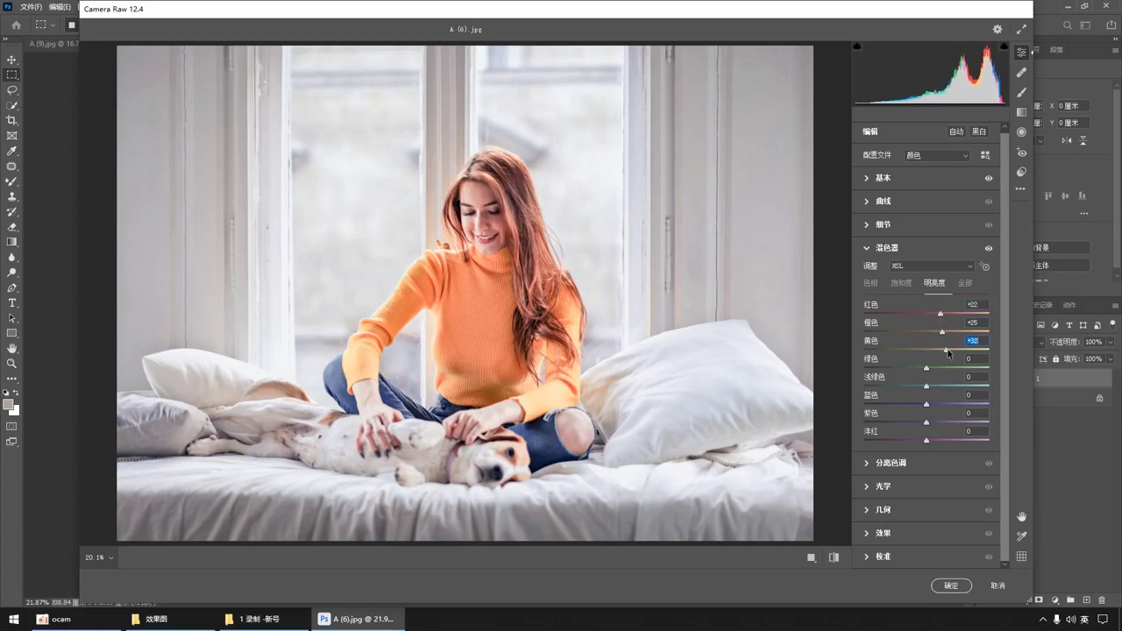
# - Slightly lower Orange Saturation and shift Orange Hue +11 and Yellow Hue +9
pyautogui.click(900, 284)
pyautogui.moveTo(926, 333); pyautogui.dragTo(937, 352)
pyautogui.click(870, 285)
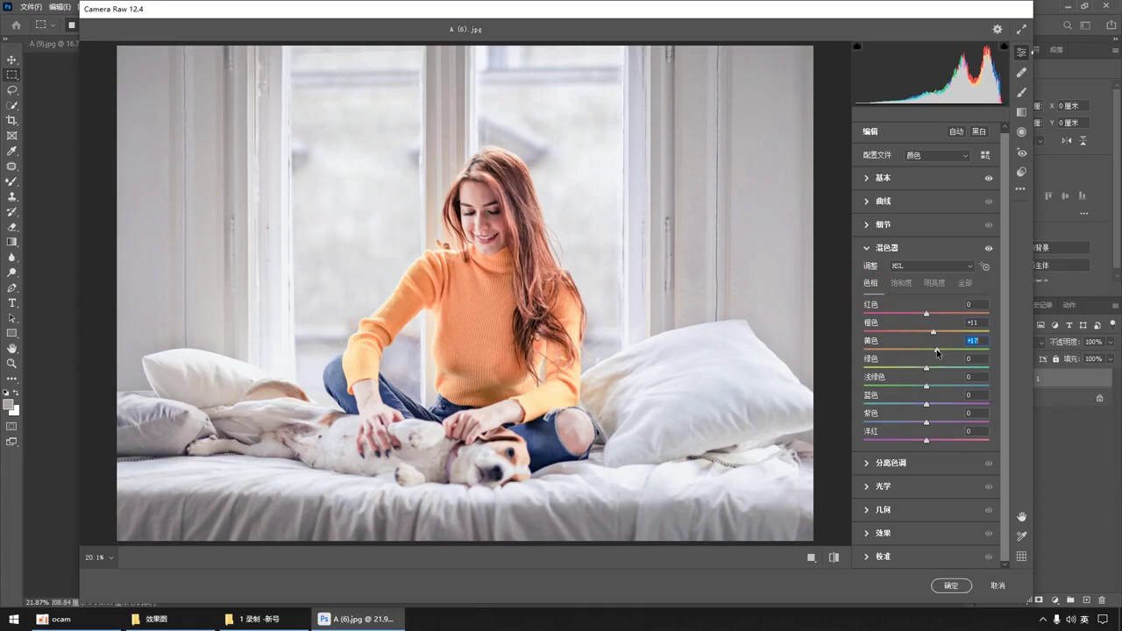
pyautogui.click(885, 556)
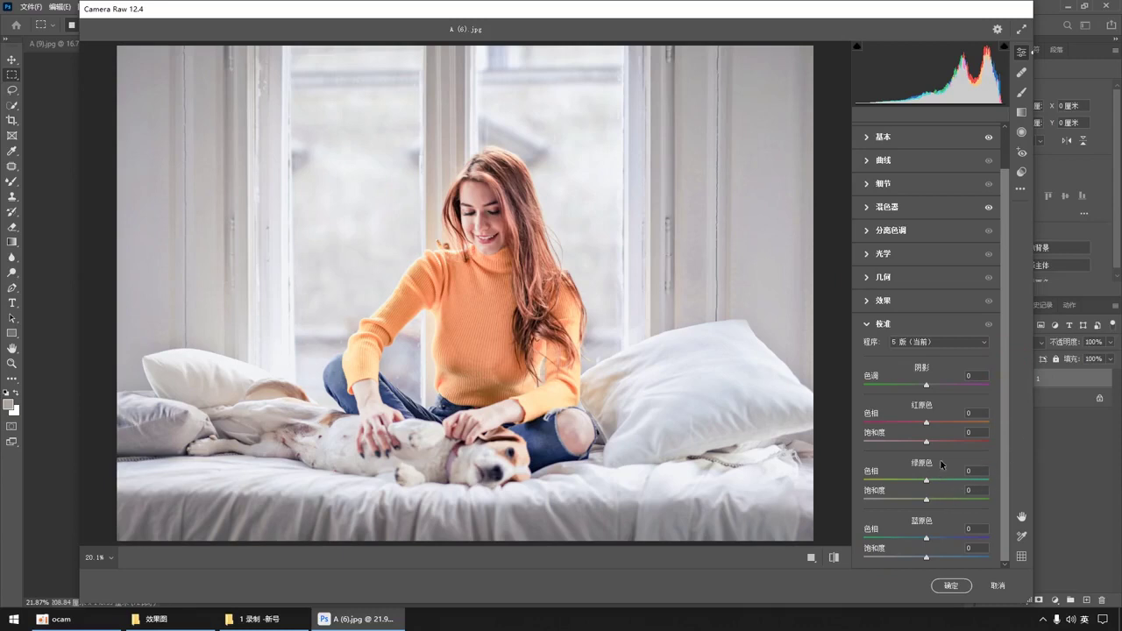
# - In Calibration, set Red Primary Hue +9 and Saturation -11, and Blue Primary Saturation +46
pyautogui.moveTo(935, 445); pyautogui.dragTo(919, 446)
pyautogui.click(932, 424)
pyautogui.click(953, 557)
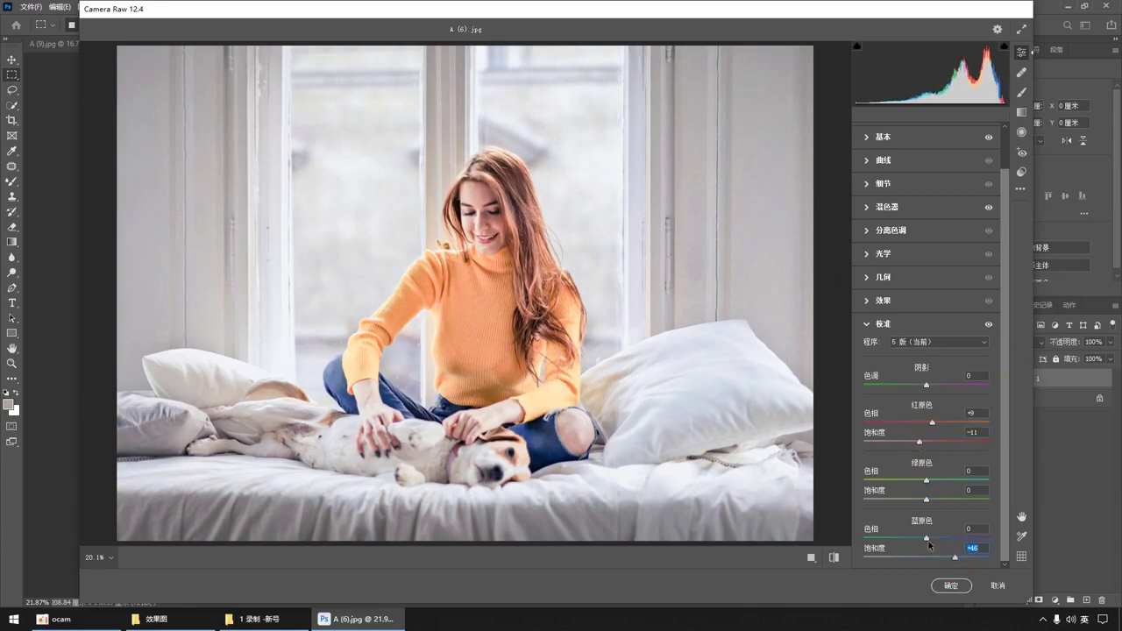
pyautogui.moveTo(926, 538); pyautogui.dragTo(920, 538)
pyautogui.scroll(2, 1008, 242)
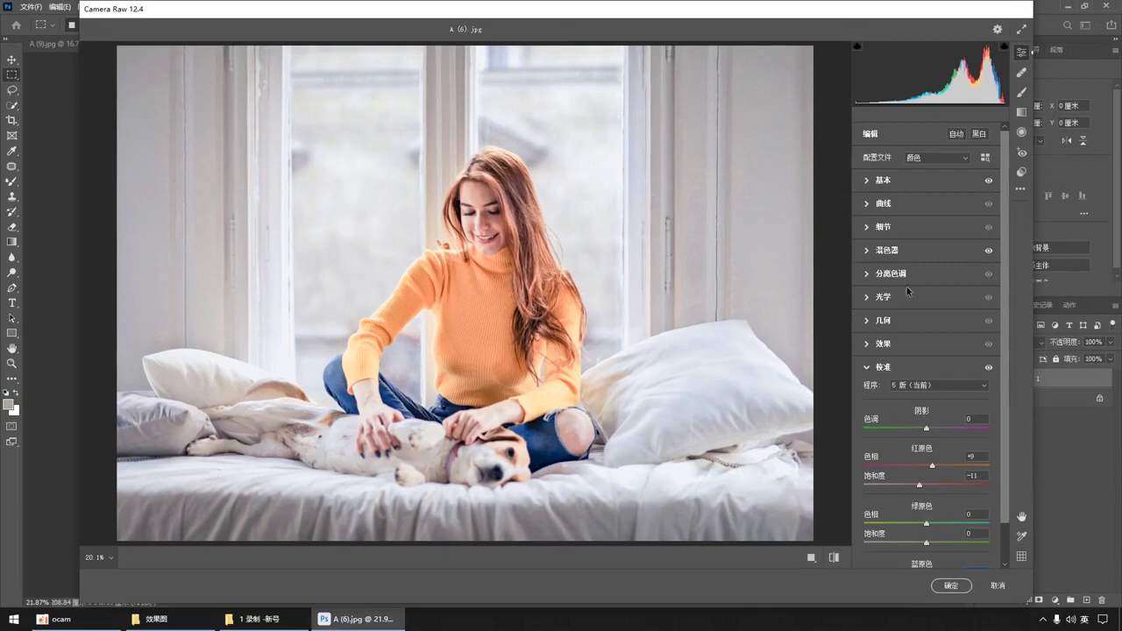
# - Set the tone curve's Darks to +21 and Shadows to -19, and apply the Camera Raw filter
pyautogui.click(877, 202)
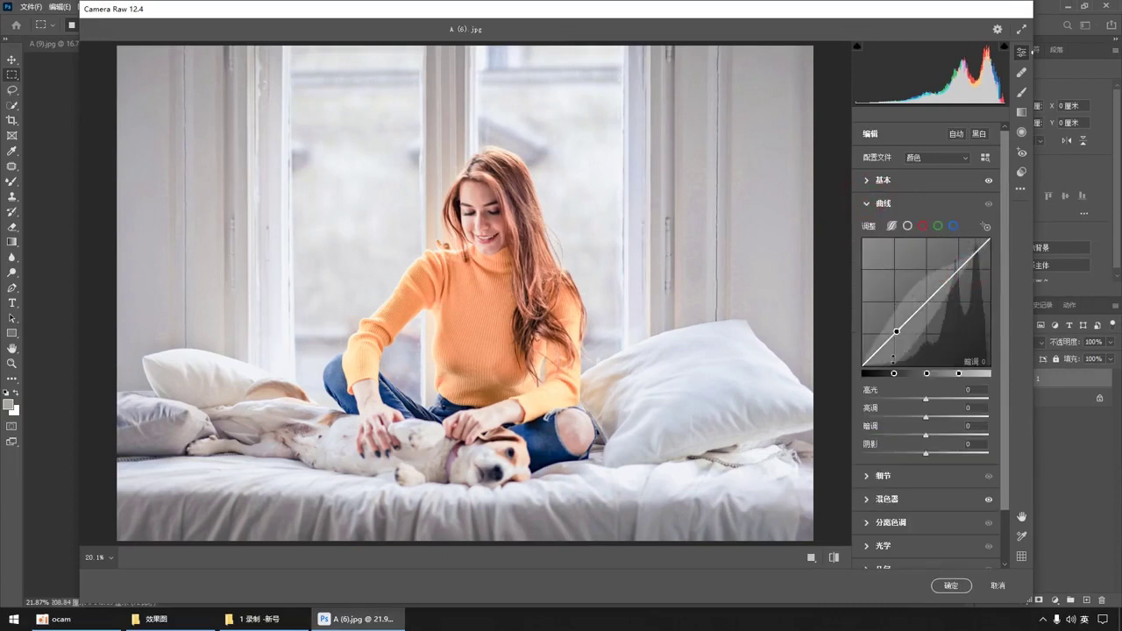
pyautogui.moveTo(894, 342); pyautogui.dragTo(899, 322)
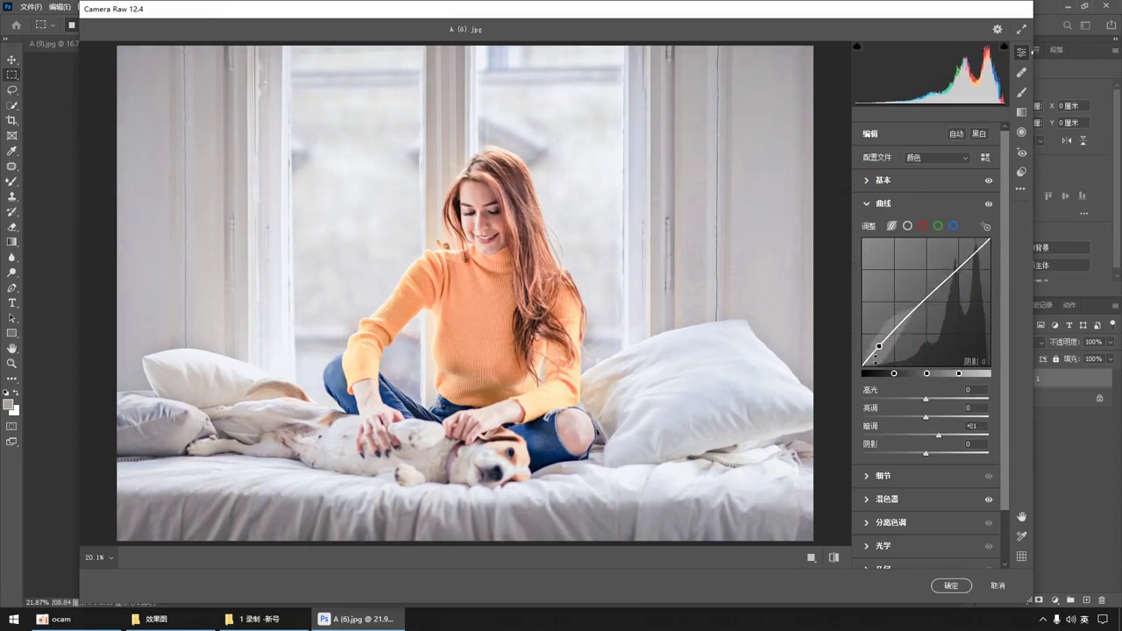
pyautogui.moveTo(869, 355); pyautogui.dragTo(869, 362)
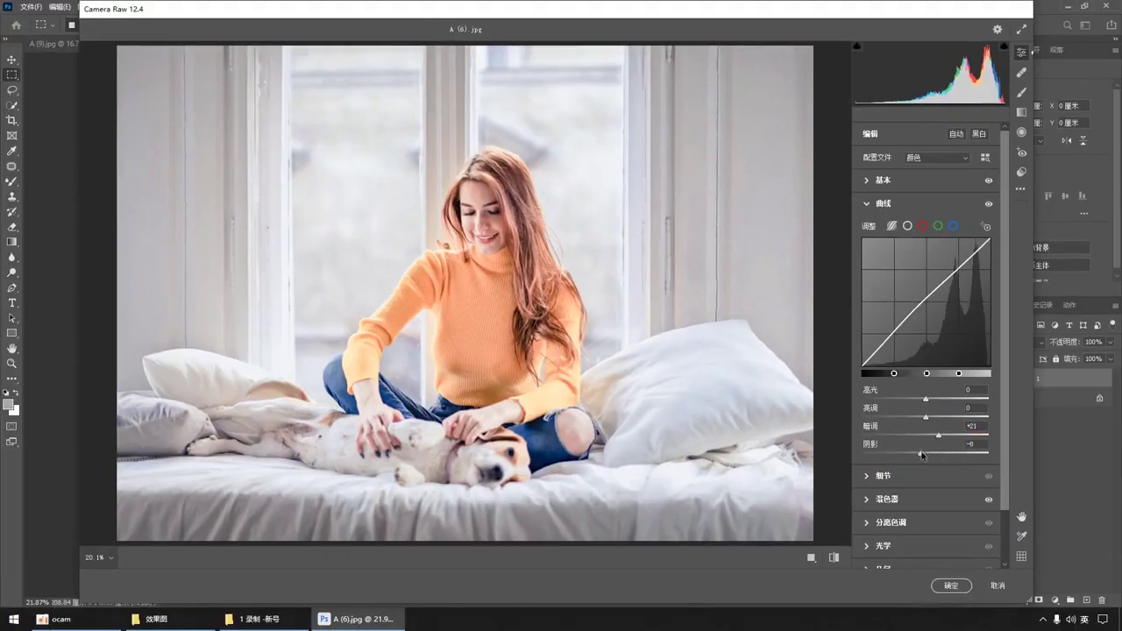
pyautogui.moveTo(921, 454); pyautogui.dragTo(914, 454)
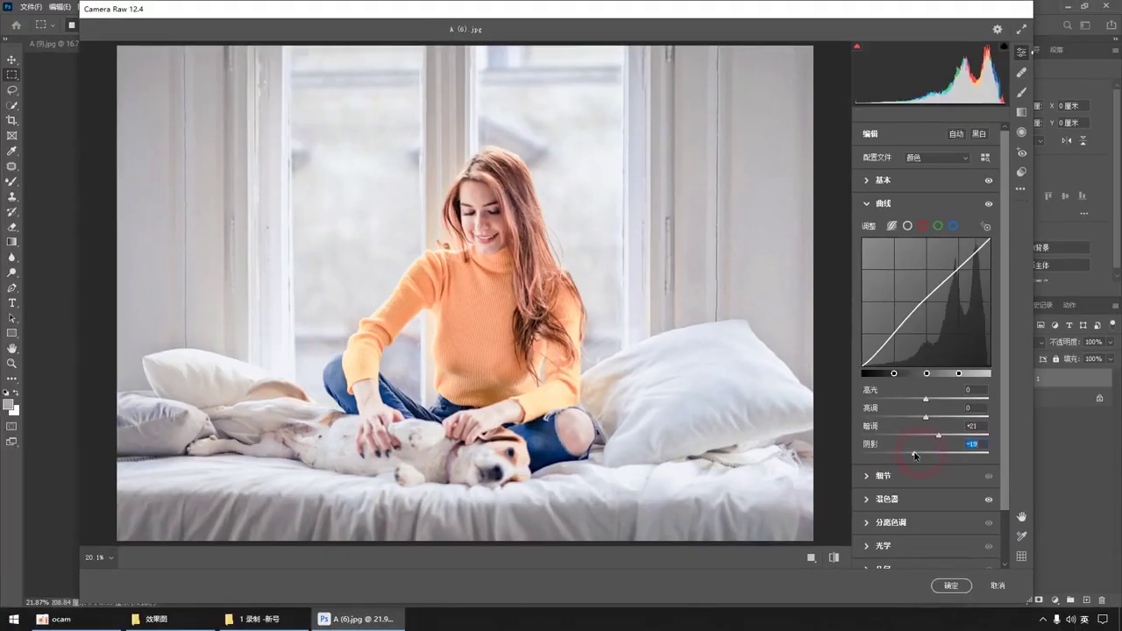
pyautogui.click(950, 586)
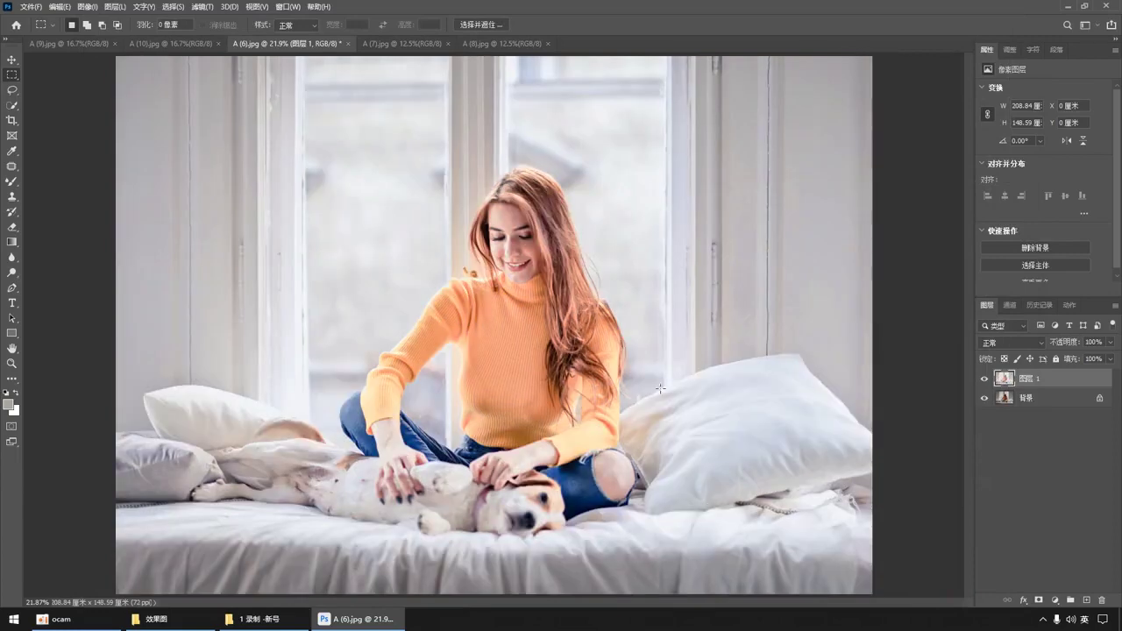
# - Compare the edit with the original and load the RGB channel's highlights as a selection
pyautogui.click(984, 379)
pyautogui.click(983, 379)
pyautogui.click(1008, 304)
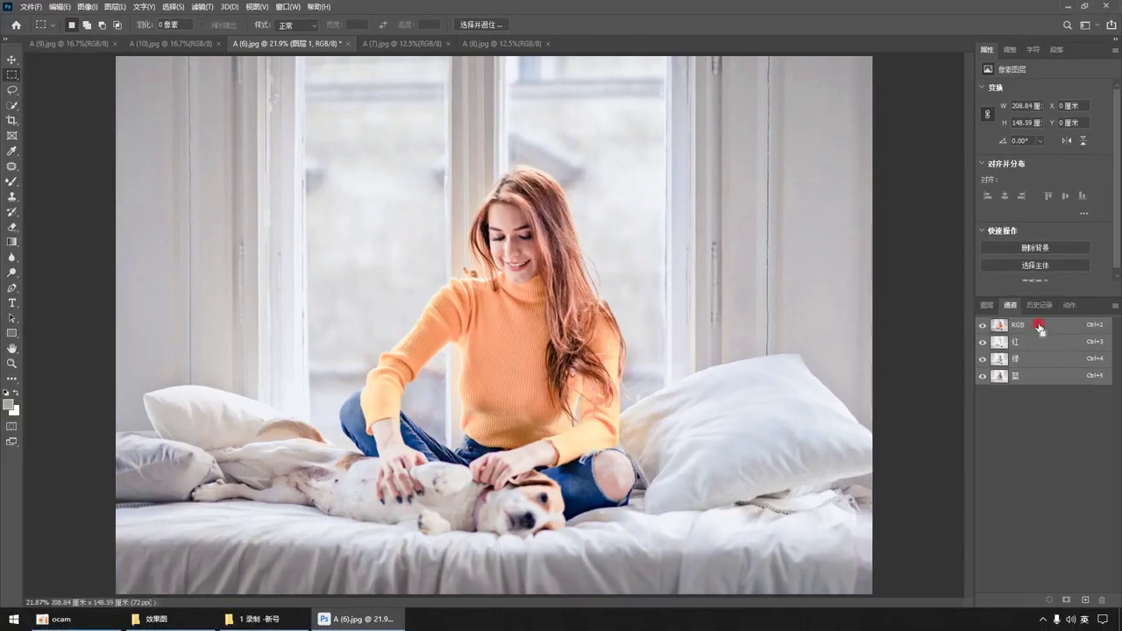
pyautogui.keyDown('ctrl'); pyautogui.click(1034, 325); pyautogui.keyUp('ctrl')
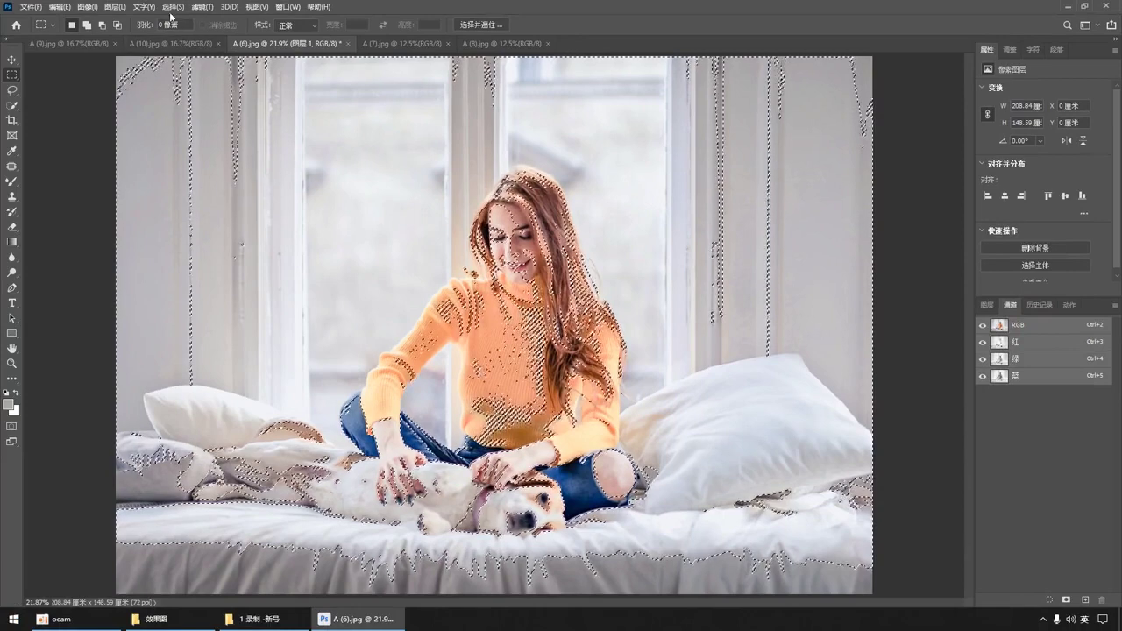
pyautogui.click(171, 7)
pyautogui.click(171, 7)
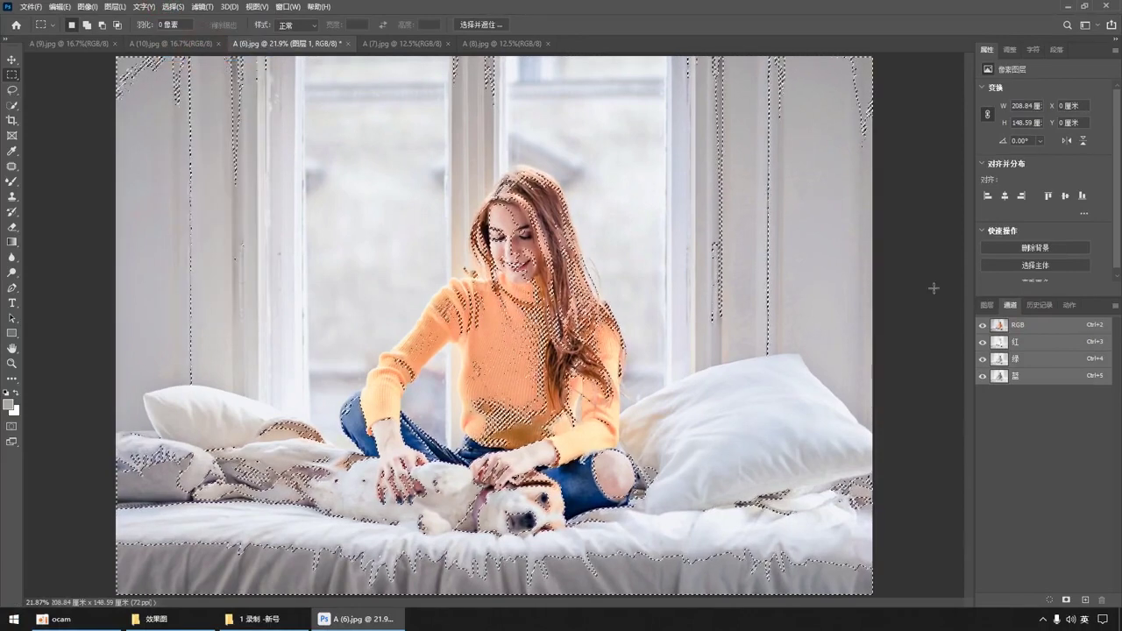
# - Add a Curves adjustment layer masked to the highlights selection
pyautogui.click(987, 305)
pyautogui.click(1054, 601)
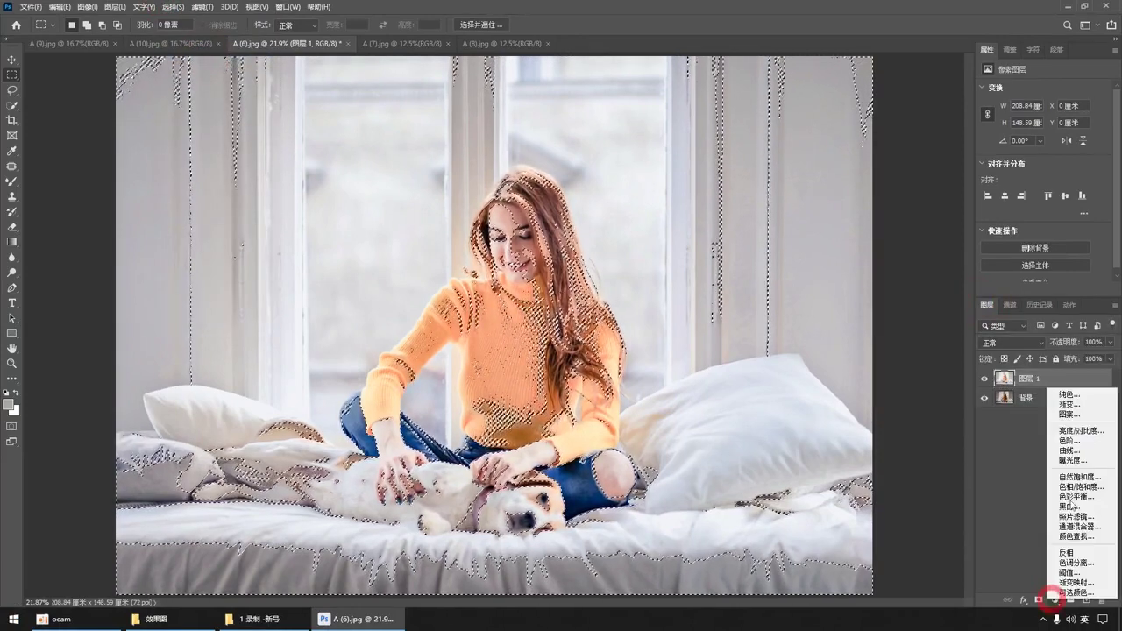
pyautogui.click(1065, 454)
pyautogui.scroll(-2, 827, 286)
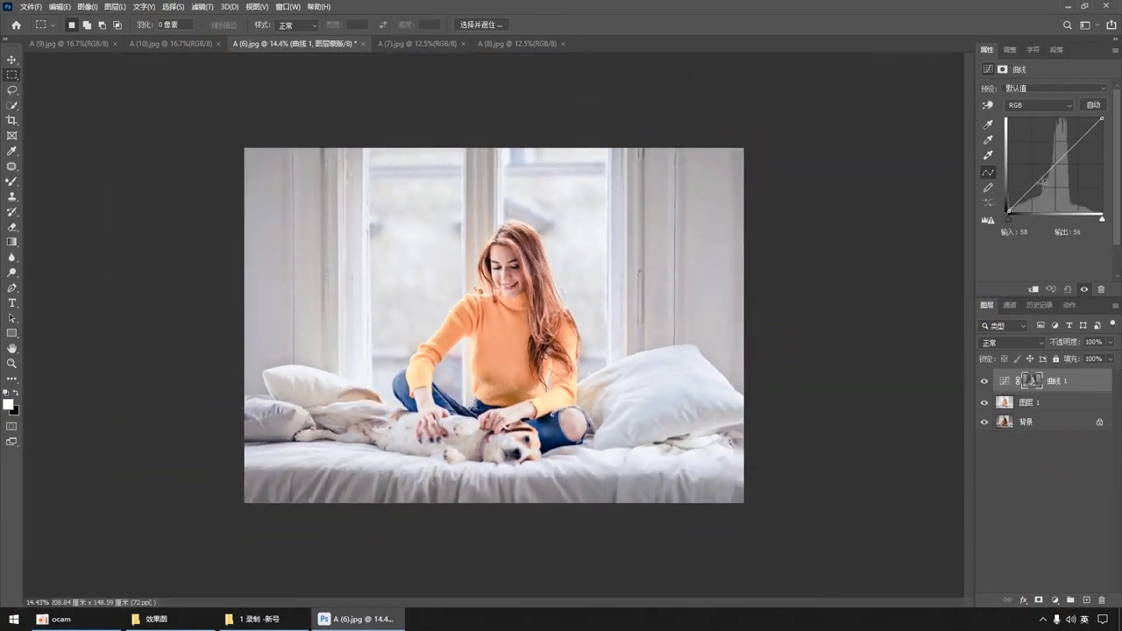
# - Lift the Curves 1 midtones with two curve points (input 63 → output 68)
pyautogui.moveTo(1044, 173); pyautogui.dragTo(1046, 169)
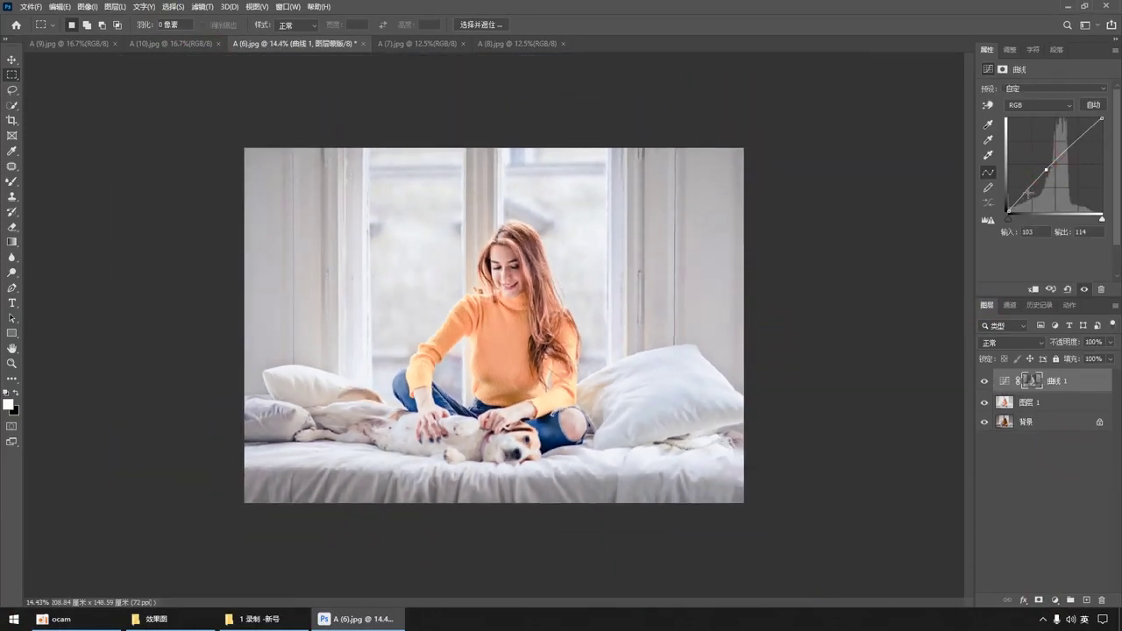
pyautogui.click(1022, 198)
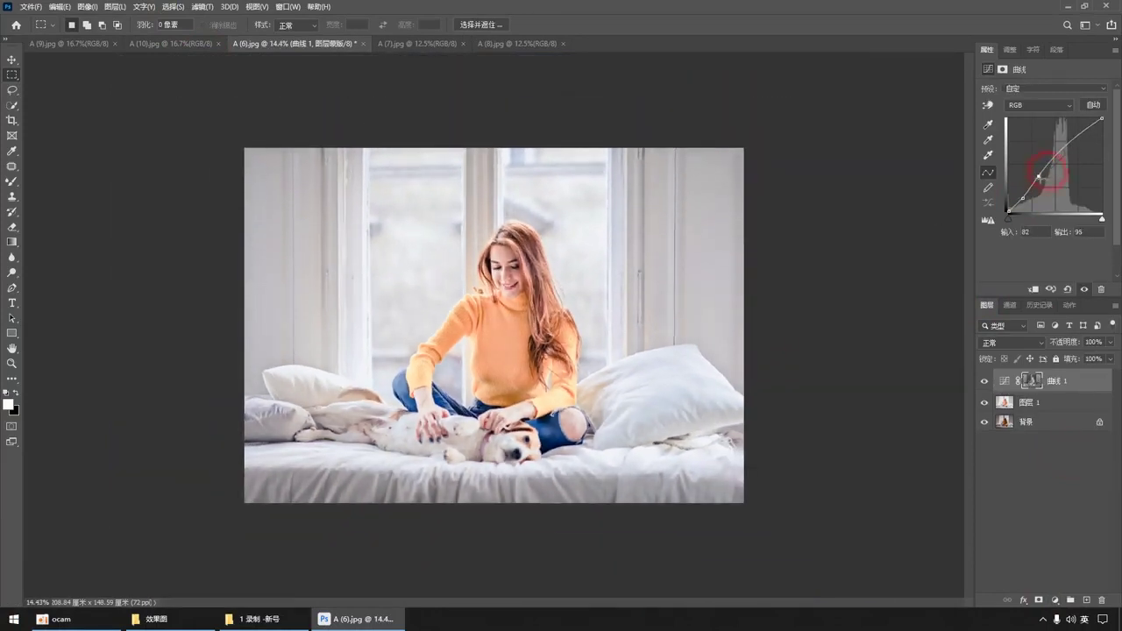
pyautogui.moveTo(1046, 169)
pyautogui.mouseDown()
pyautogui.moveTo(1013, 207)
pyautogui.moveTo(1029, 184)
pyautogui.mouseUp()
# - Zoom in to check the woman's face and load the Curves 1 mask as a selection
pyautogui.click(526, 278)
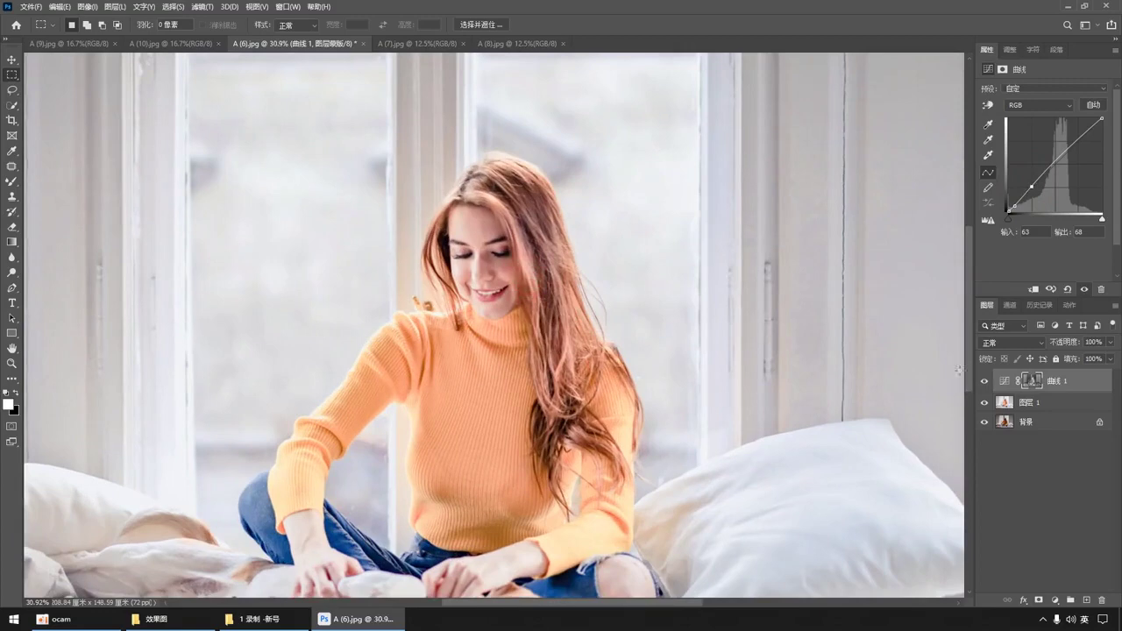
pyautogui.keyDown('ctrl'); pyautogui.click(1032, 380); pyautogui.keyUp('ctrl')
pyautogui.hotkey('ctrl', '0')
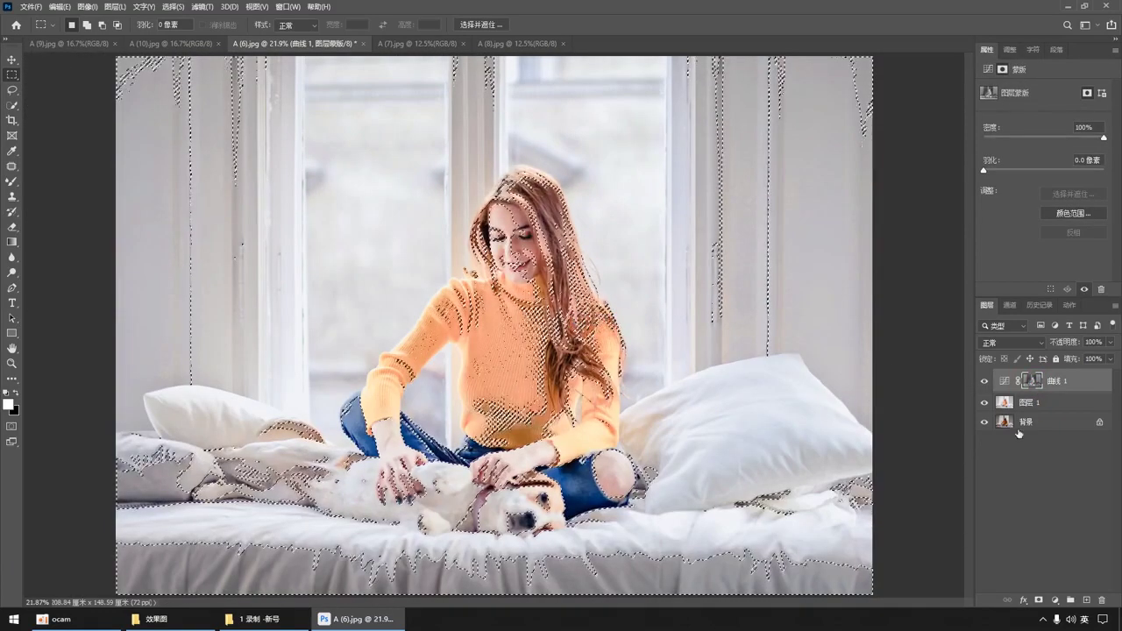
# - Sample the woman's pink skin tone from her face on the Background layer as the foreground colour
pyautogui.press('i')
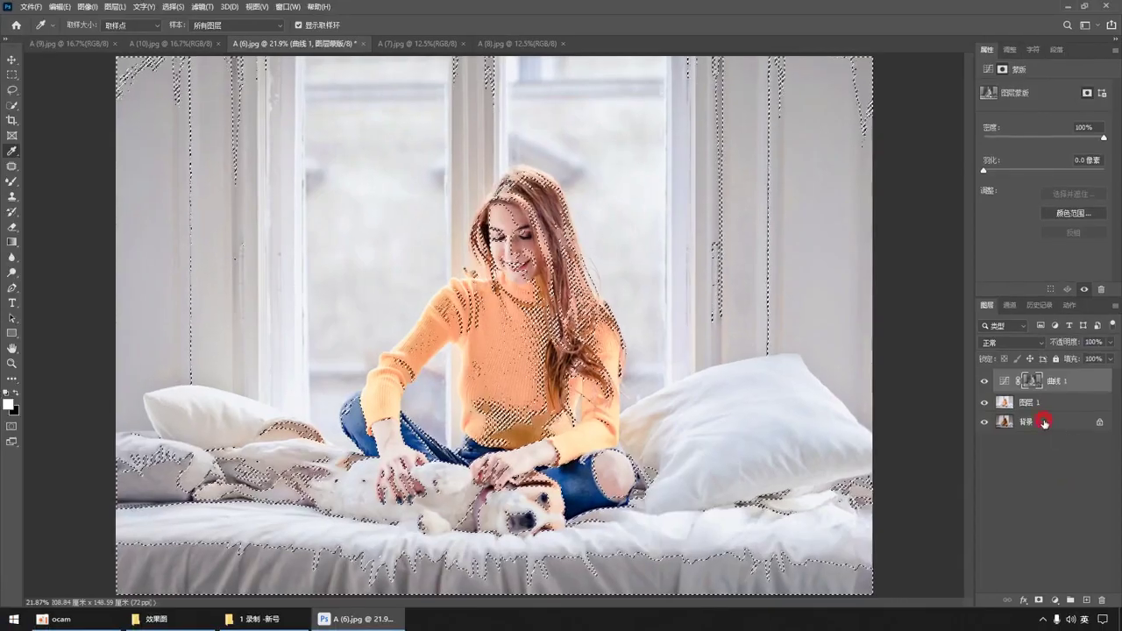
pyautogui.click(1047, 422)
pyautogui.scroll(5, 491, 316)
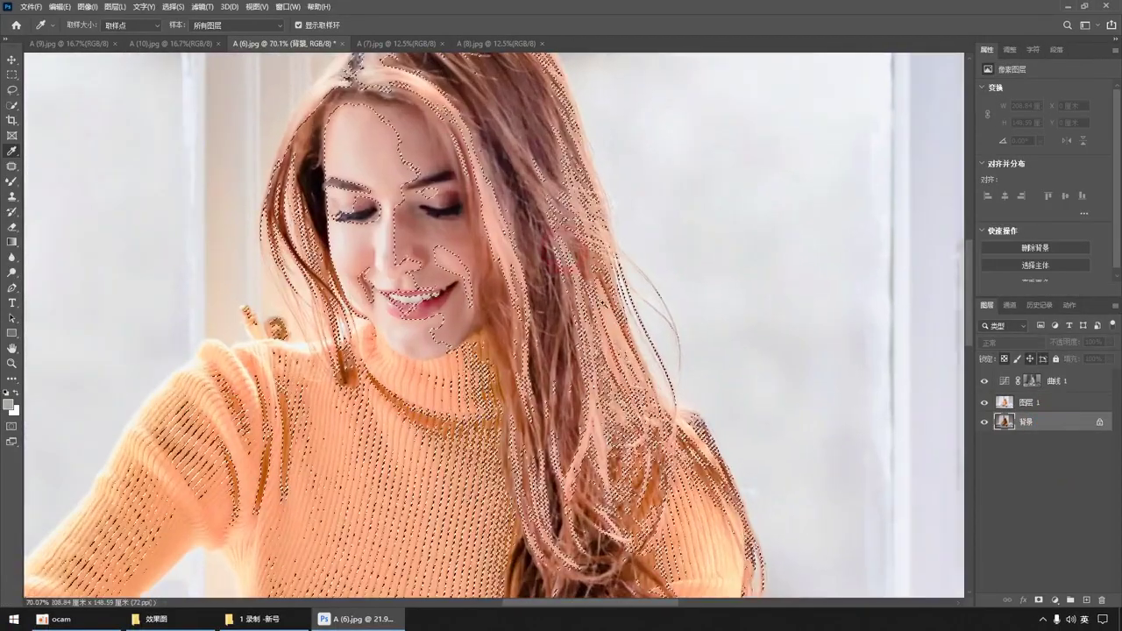
pyautogui.click(390, 156)
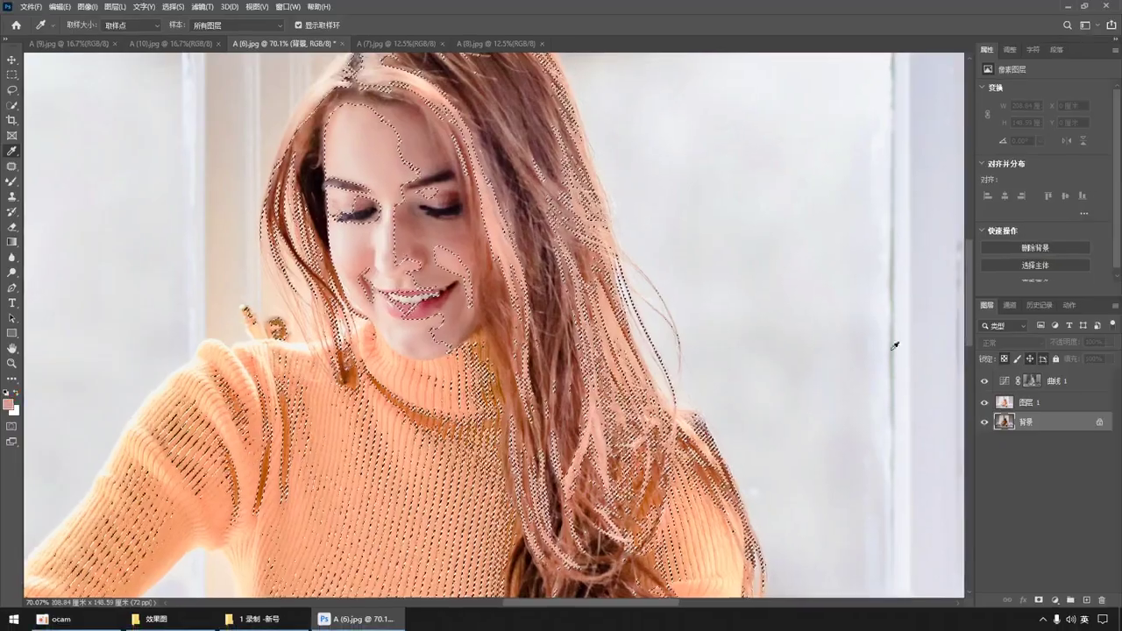
pyautogui.click(1054, 601)
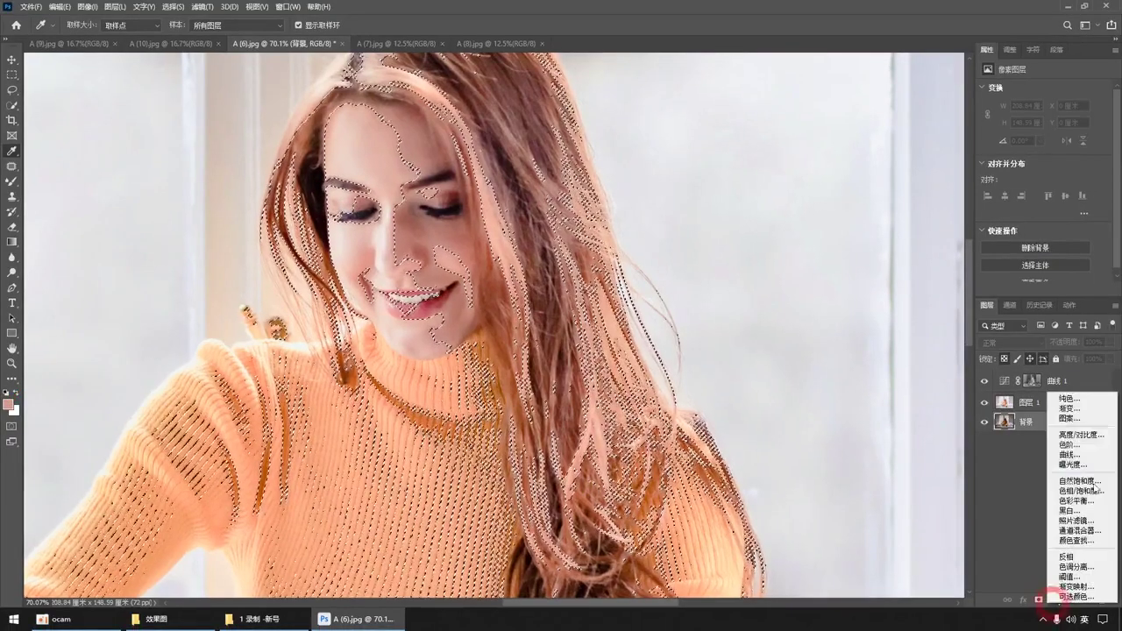
# - Add a pink Solid Color fill layer, move it to the top, and set it to Soft Light
pyautogui.click(1065, 399)
pyautogui.press('Return')
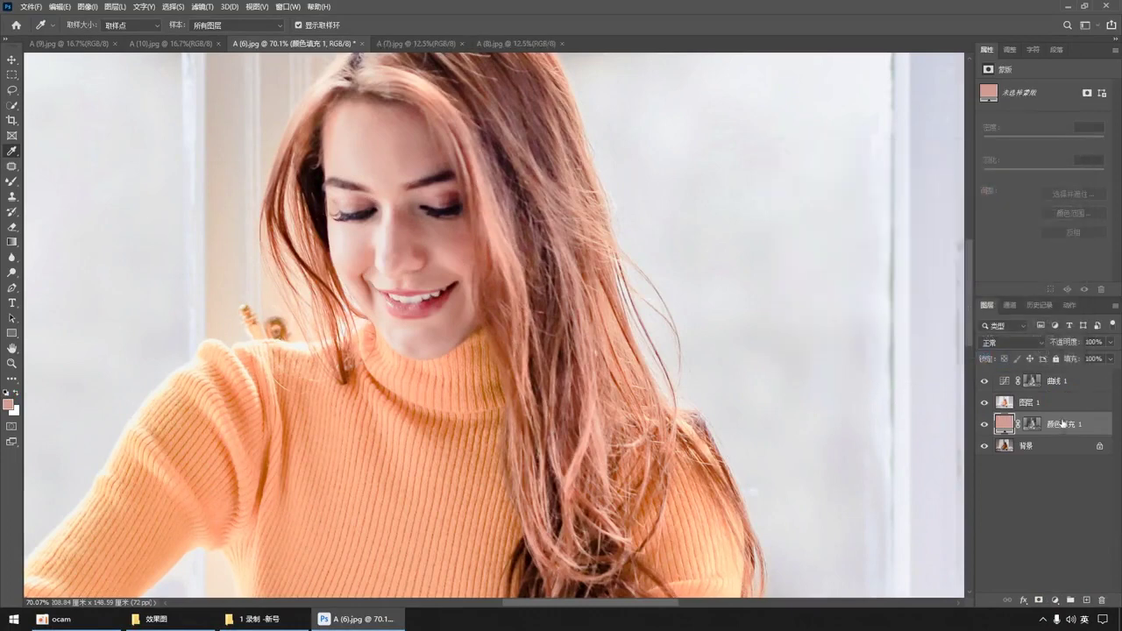
pyautogui.moveTo(1063, 423); pyautogui.dragTo(1065, 375)
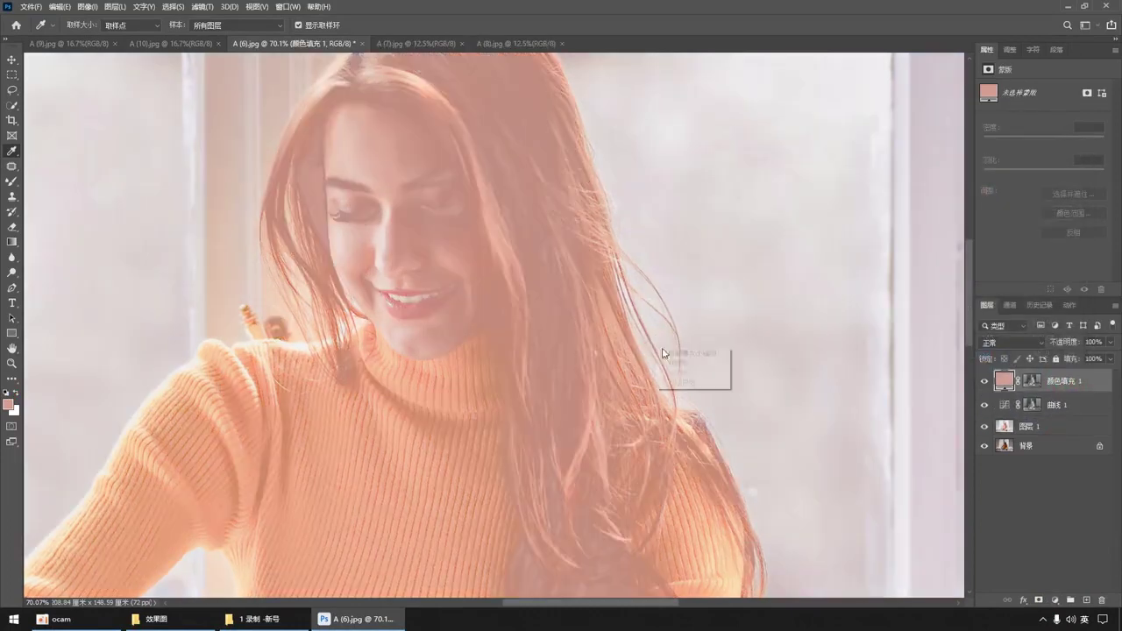
pyautogui.hotkey('ctrl', '-')
pyautogui.hotkey('ctrl', '-')
pyautogui.hotkey('ctrl', '-')
pyautogui.click(1039, 342)
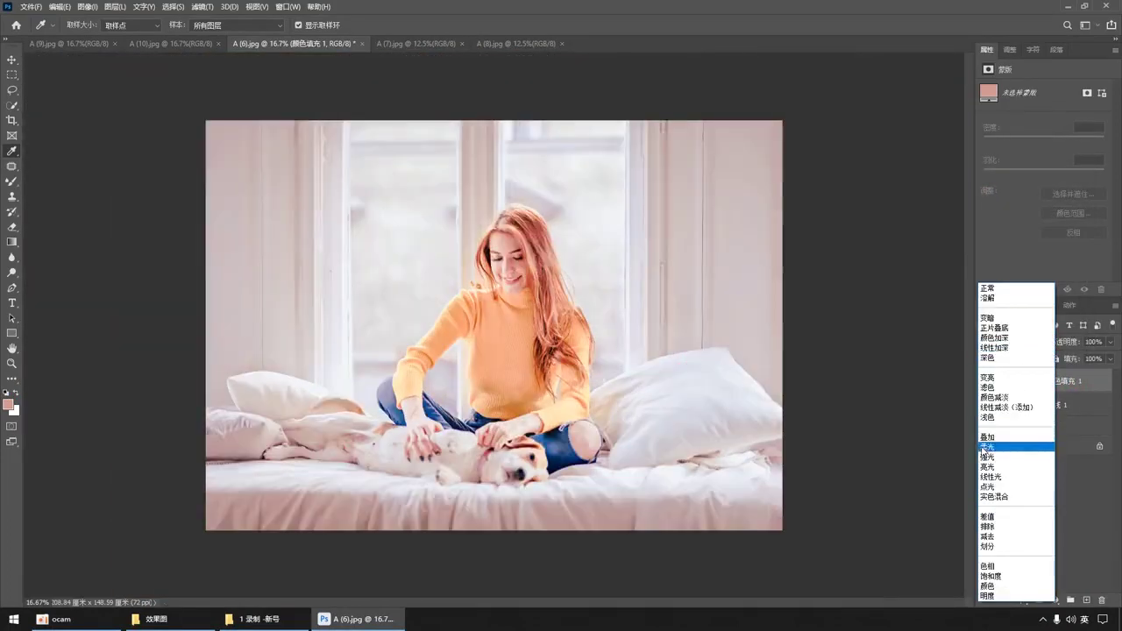
pyautogui.click(983, 447)
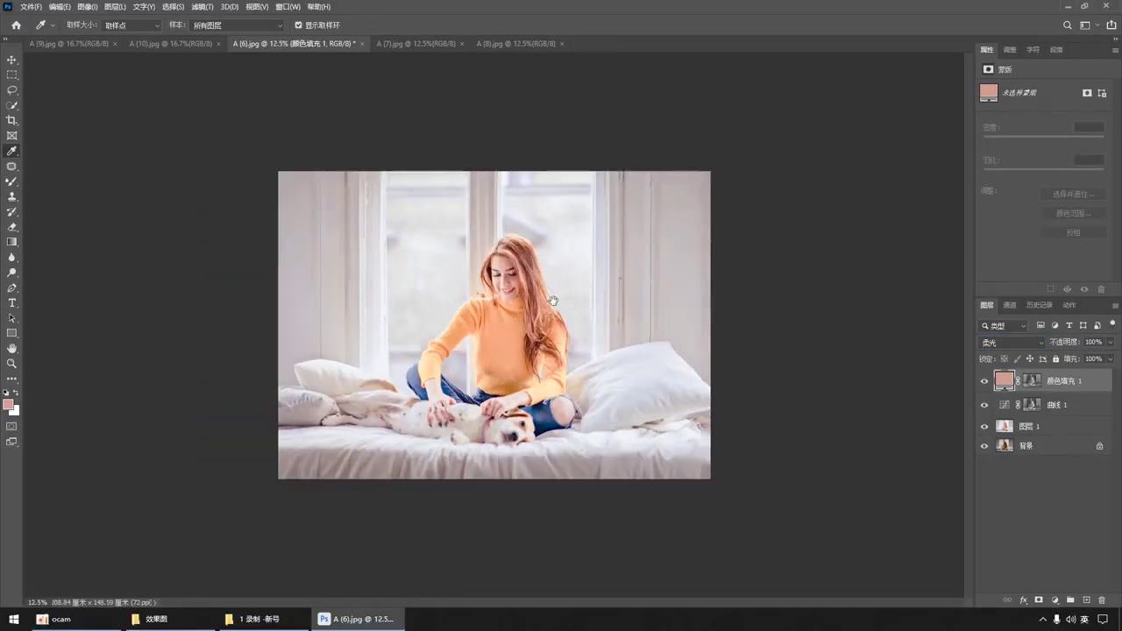
# - Fit the image on screen and add a Color Balance adjustment layer
pyautogui.hotkey('ctrl', '0')
pyautogui.click(1055, 601)
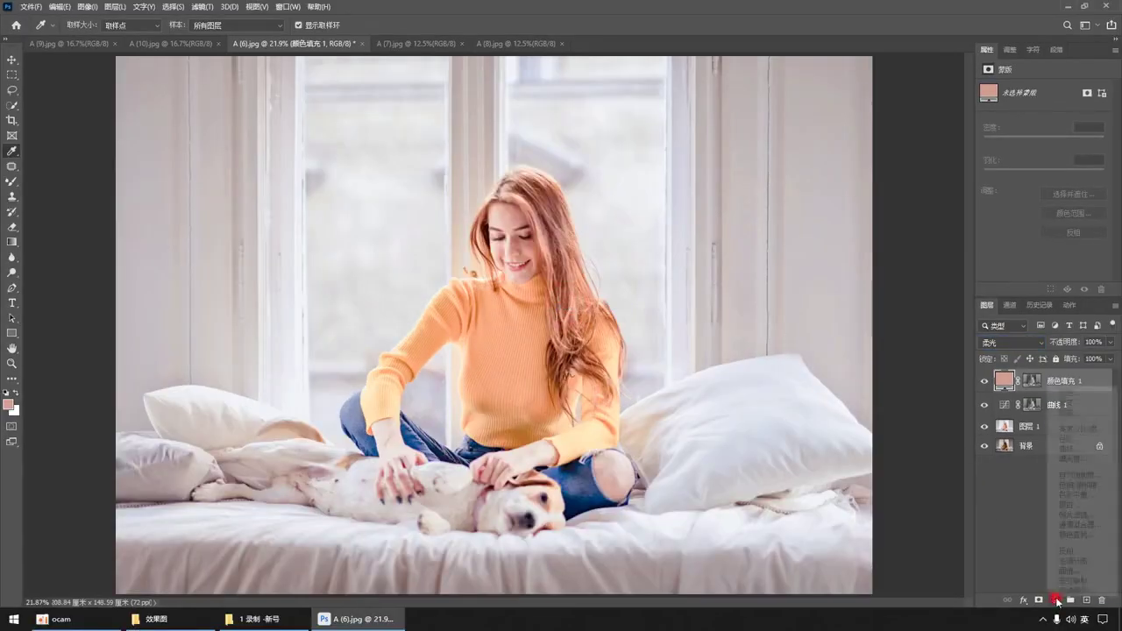
pyautogui.click(1082, 495)
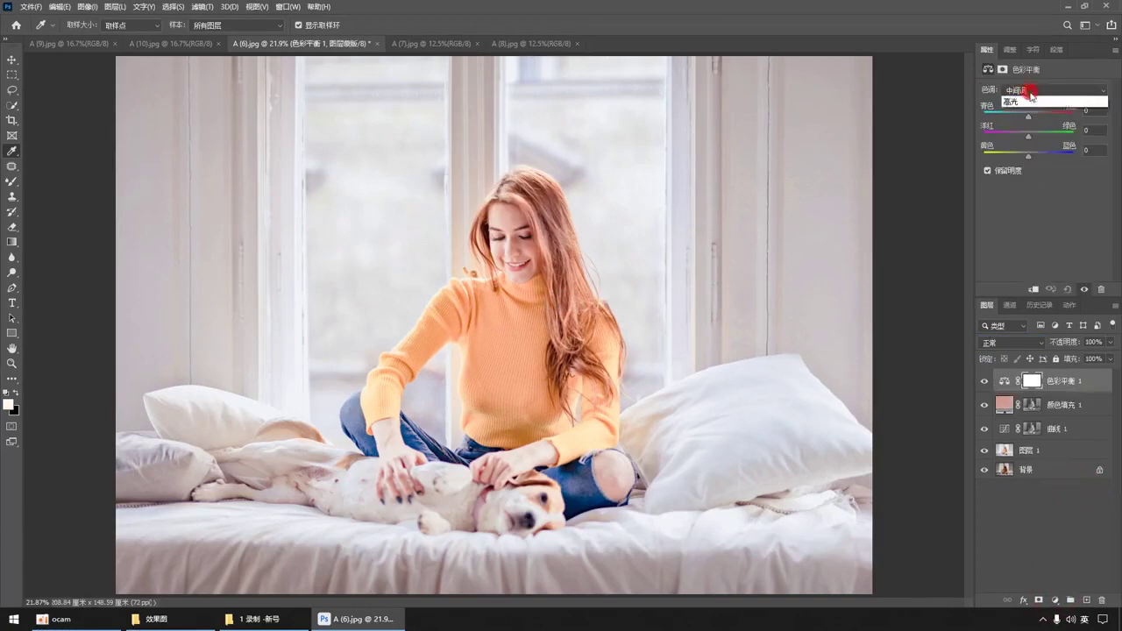